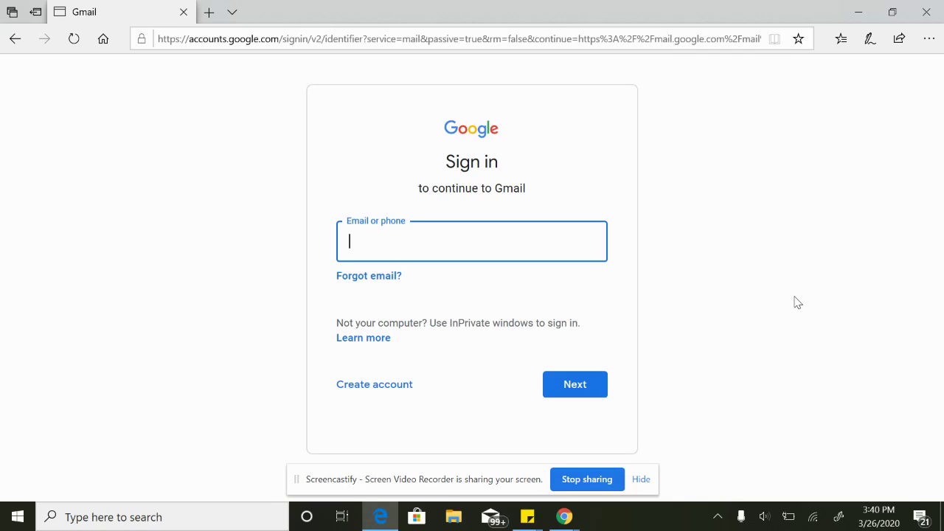
Sign in to Google Accounts with the student's school e-mail address and account password.
click(796, 302)
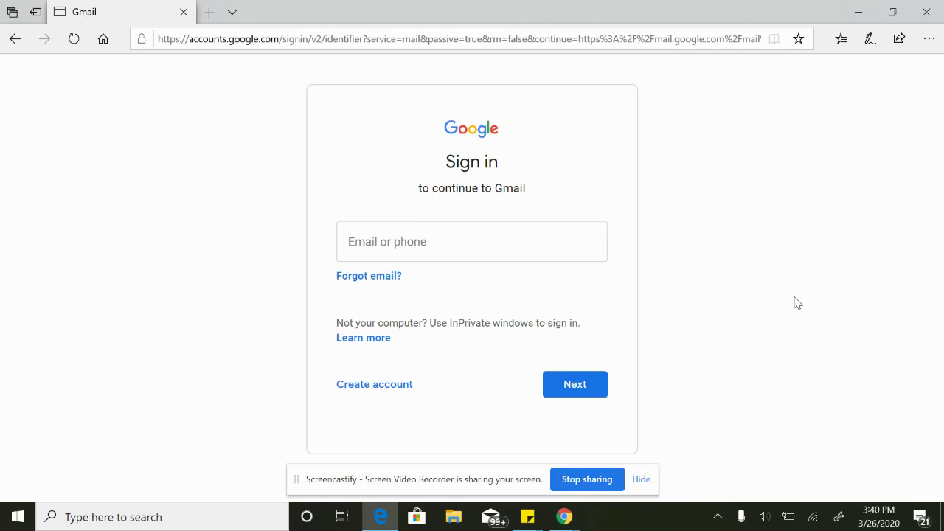
click(443, 239)
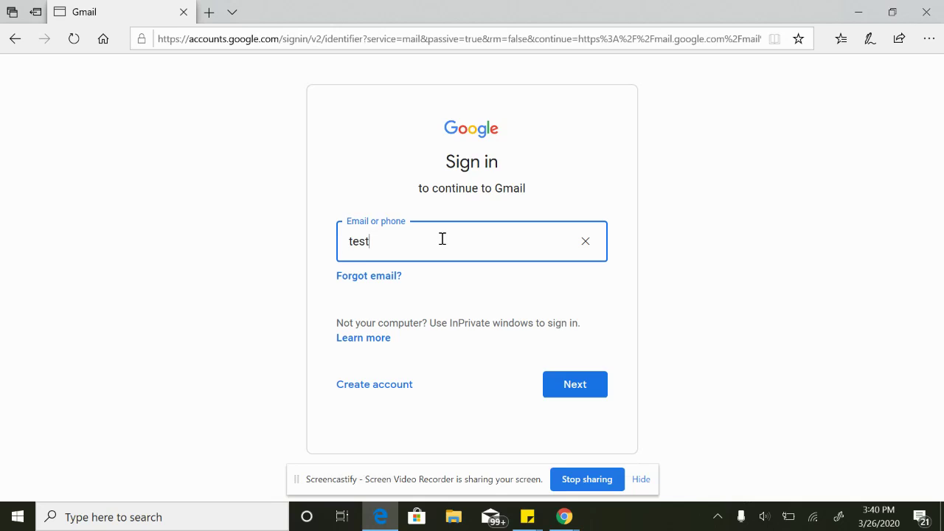
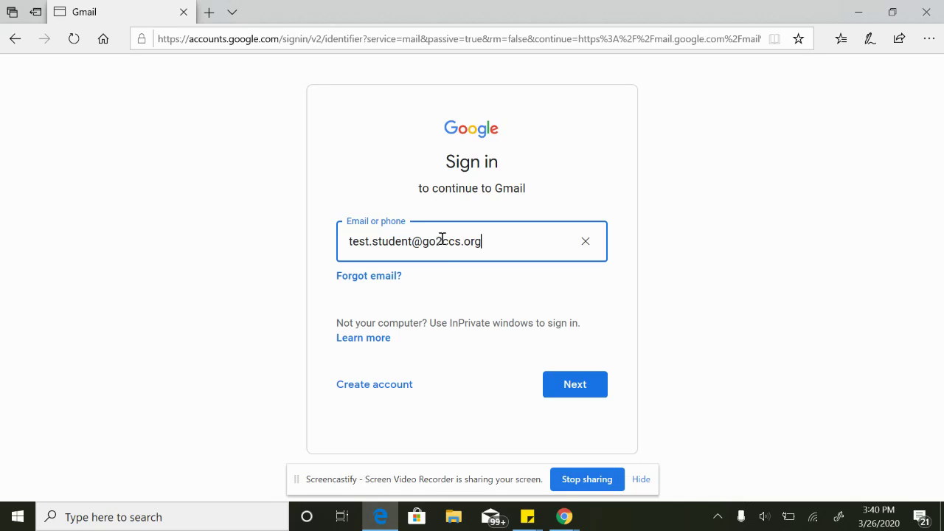
key(Return)
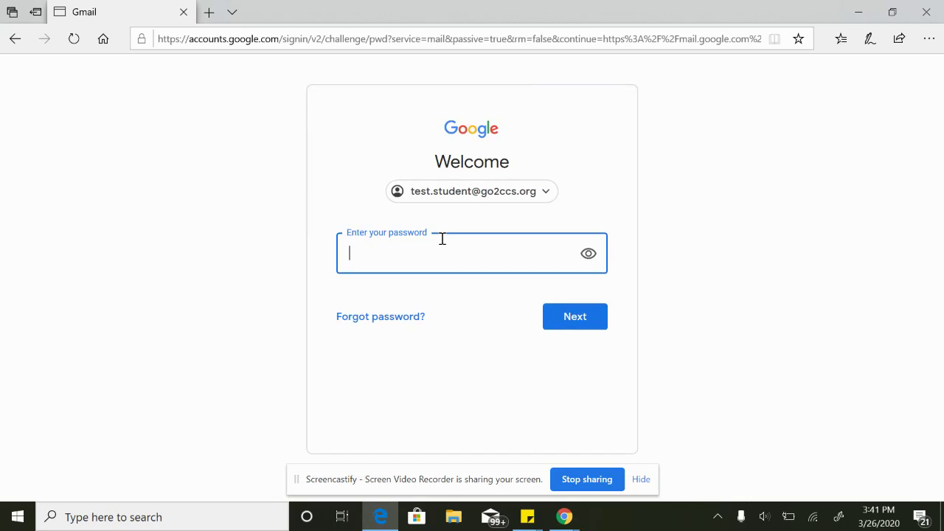
text(••••••••)
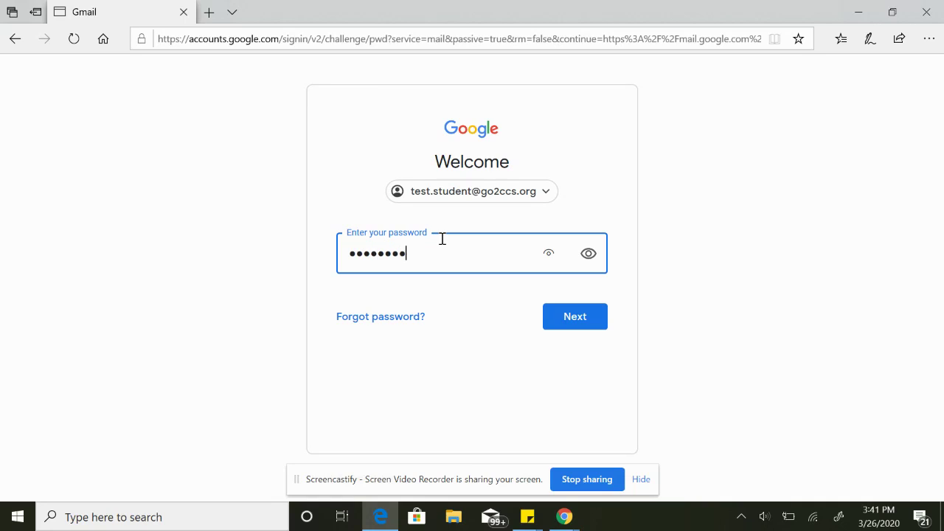
text(••••)
key(Return)
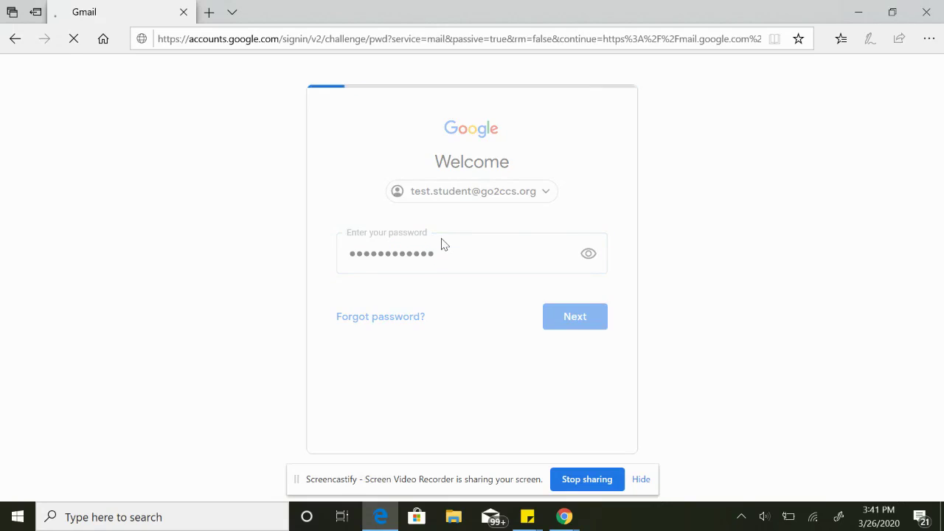
Accept the new-account terms.
scroll(742, 341, down, 2)
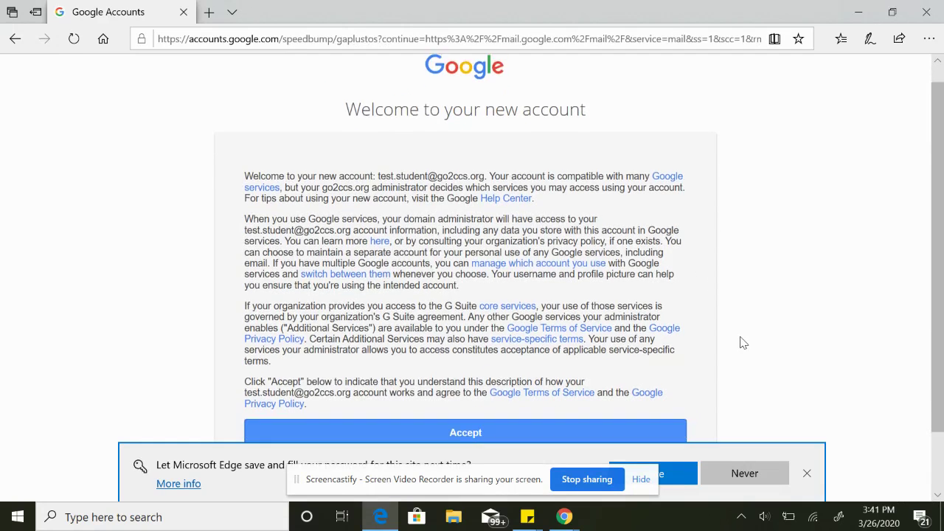
click(594, 360)
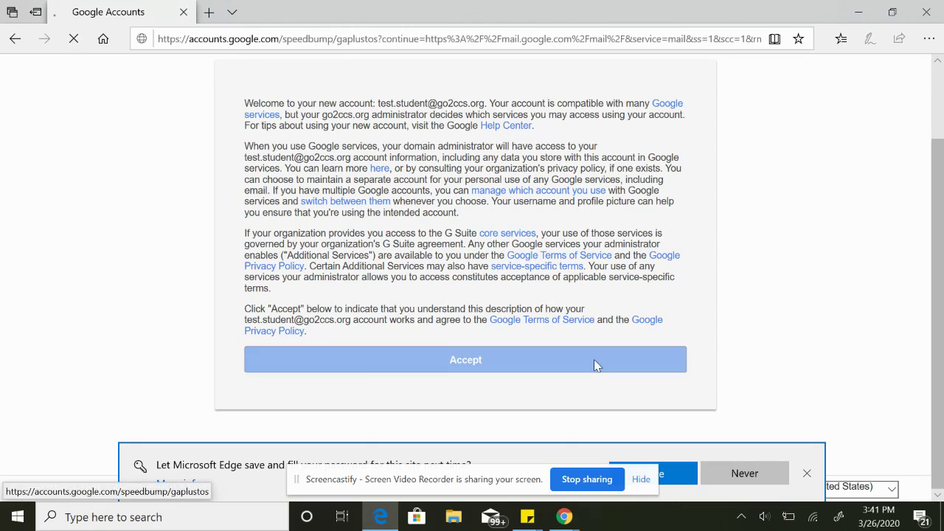
scroll(673, 340, down, 1)
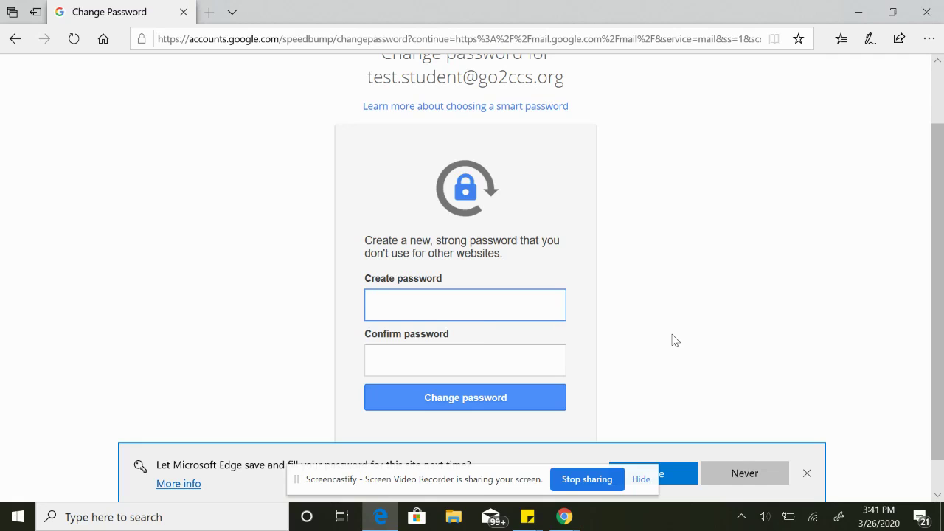
Try setting a 7-character new password in both password fields.
text(•••••••)
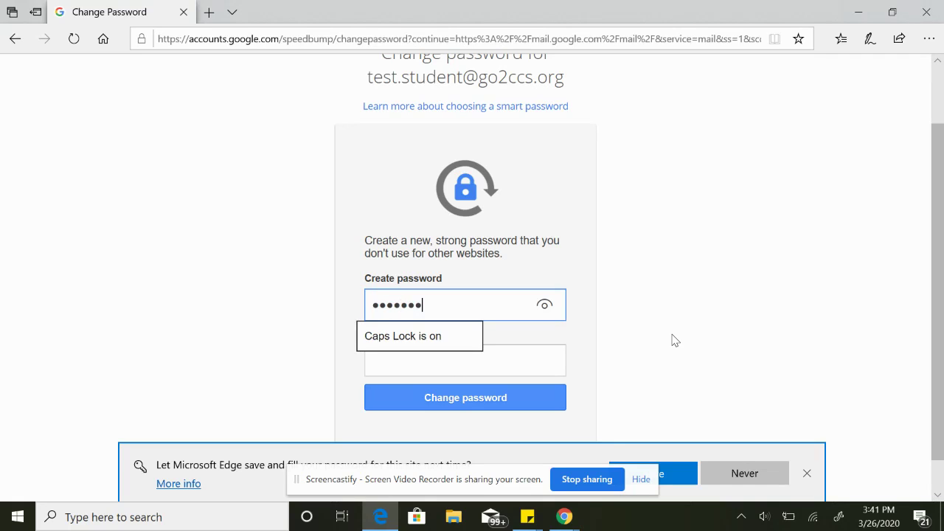
key(Tab)
text(•••••••)
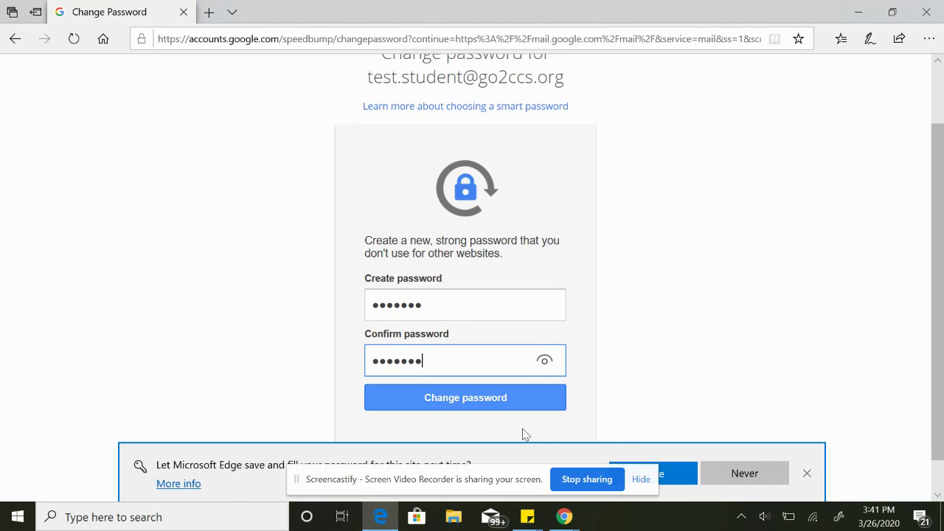
click(506, 399)
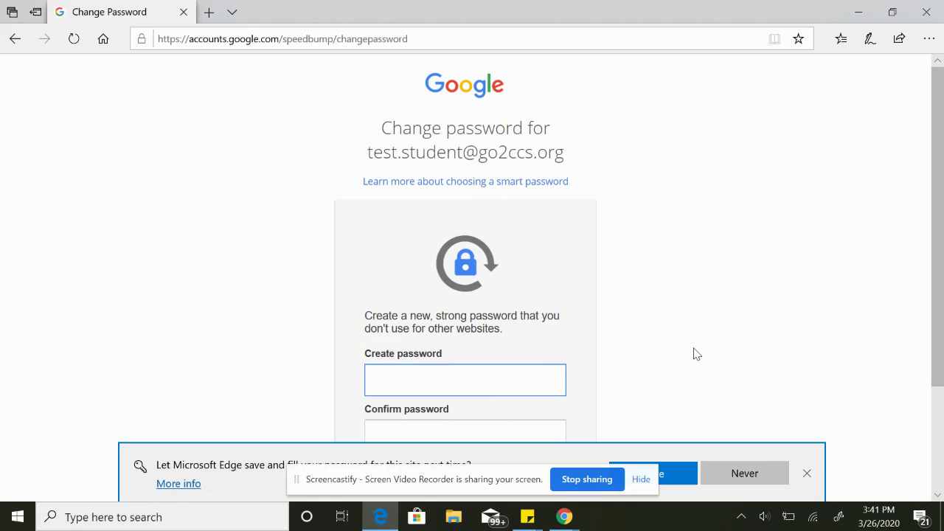
Set a longer 12-character capital-letter password and submit the change.
scroll(695, 354, down, 1)
scroll(693, 354, down, 1)
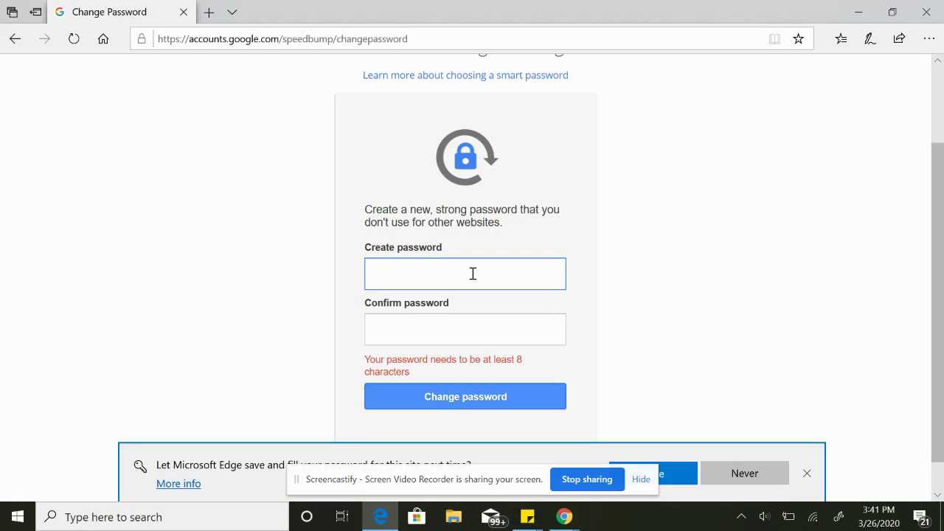
key(Caps_Lock)
text(ABC)
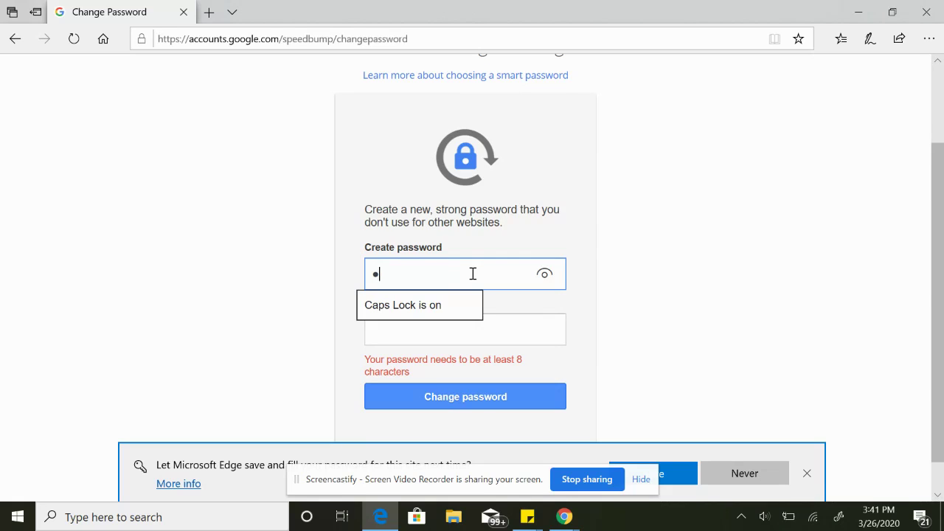
text(DEFGHIJKL)
key(Tab)
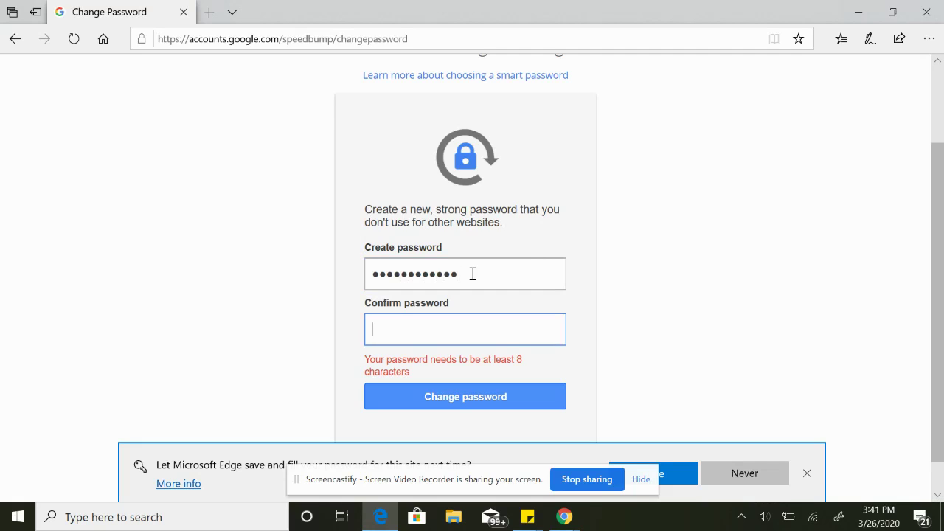
text(ABCDEFGHIJKL)
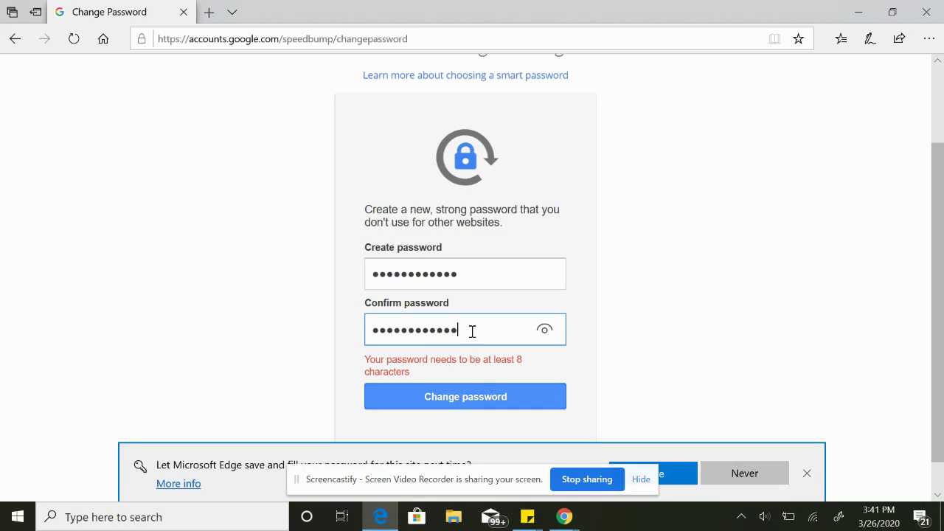
click(489, 397)
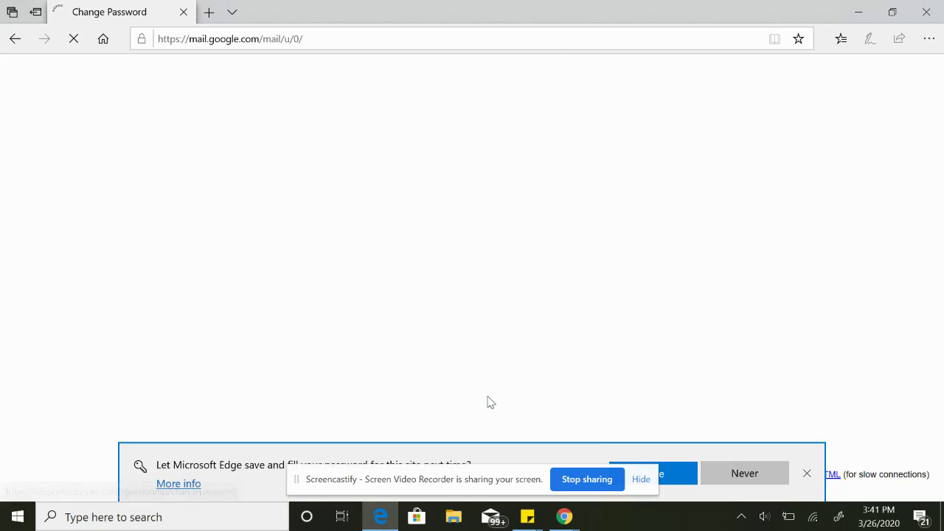
Dismiss the save-password offer and finish Gmail's welcome tour keeping the Default view.
click(808, 476)
click(641, 480)
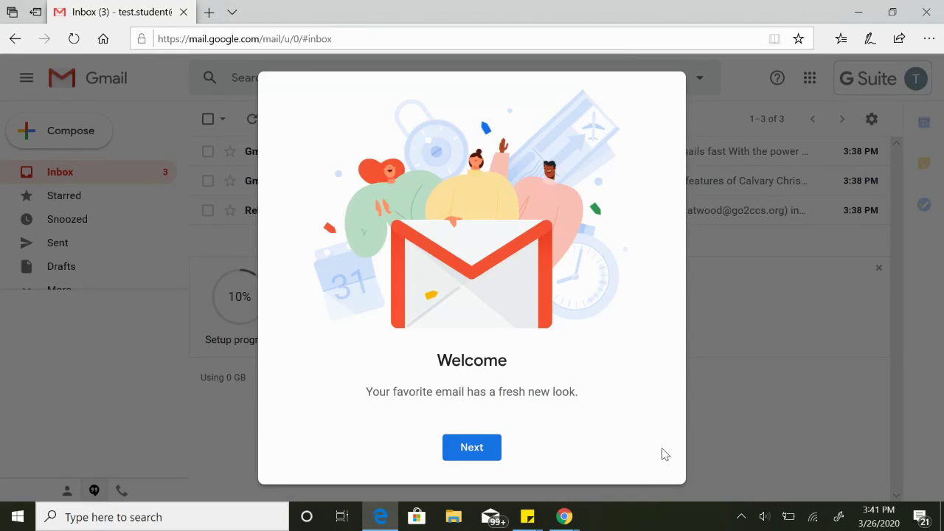
click(476, 451)
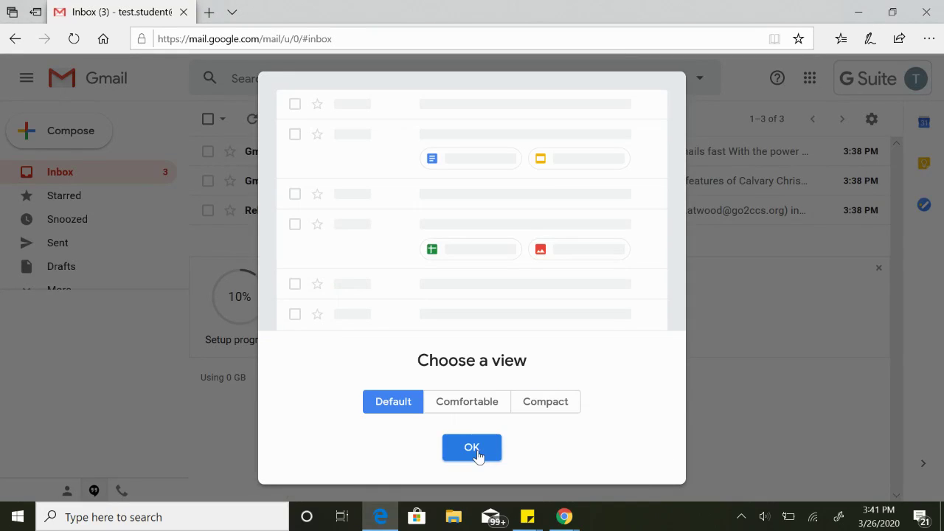
click(473, 451)
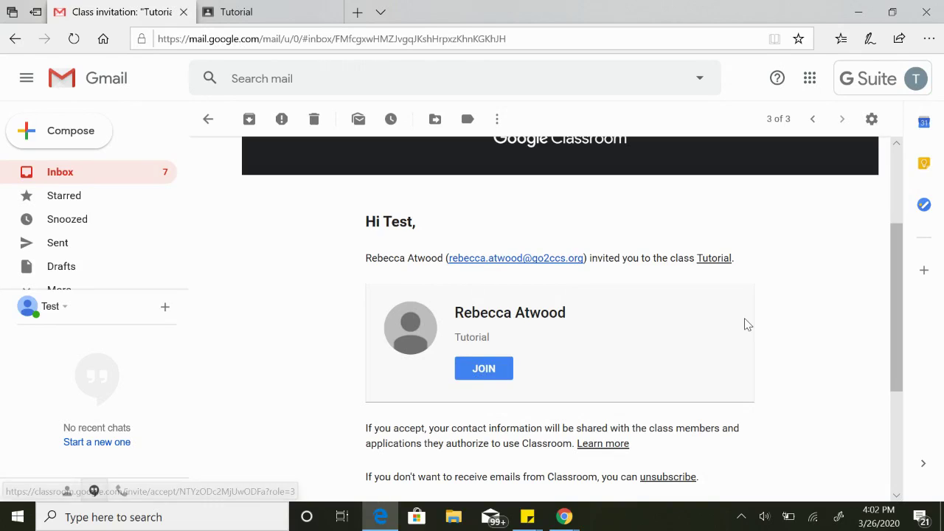
scroll(747, 324, up, 2)
scroll(747, 325, down, 2)
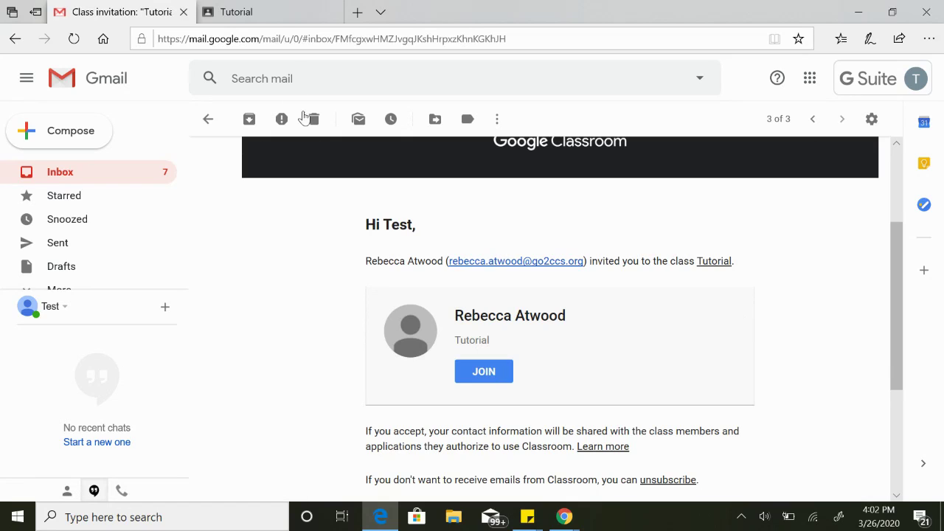
In the Tutorial class, post 'Don't forget about the fundraiser!' and check the stream.
click(277, 17)
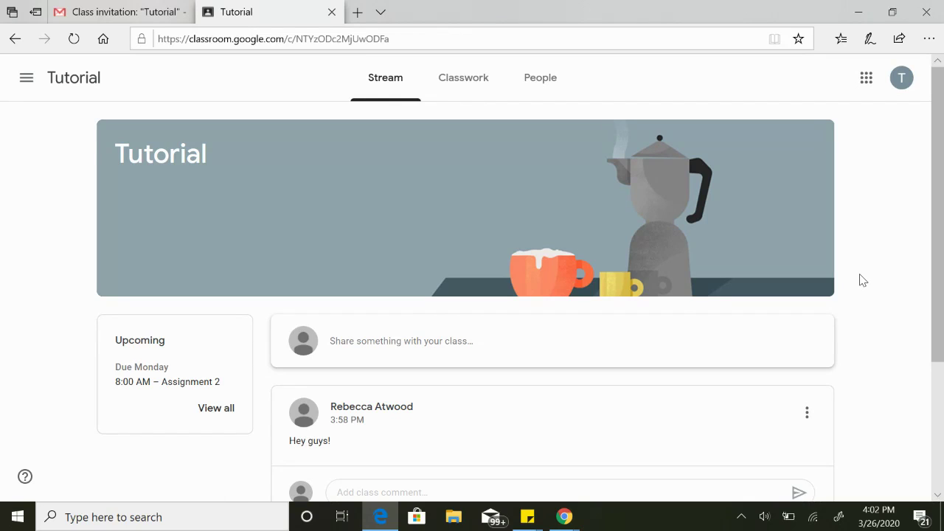
scroll(863, 280, down, 3)
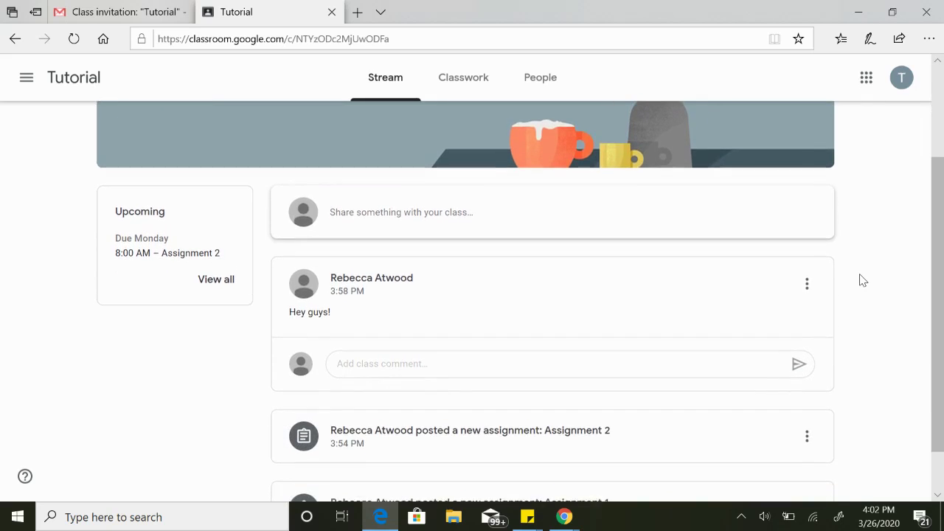
scroll(863, 280, down, 1)
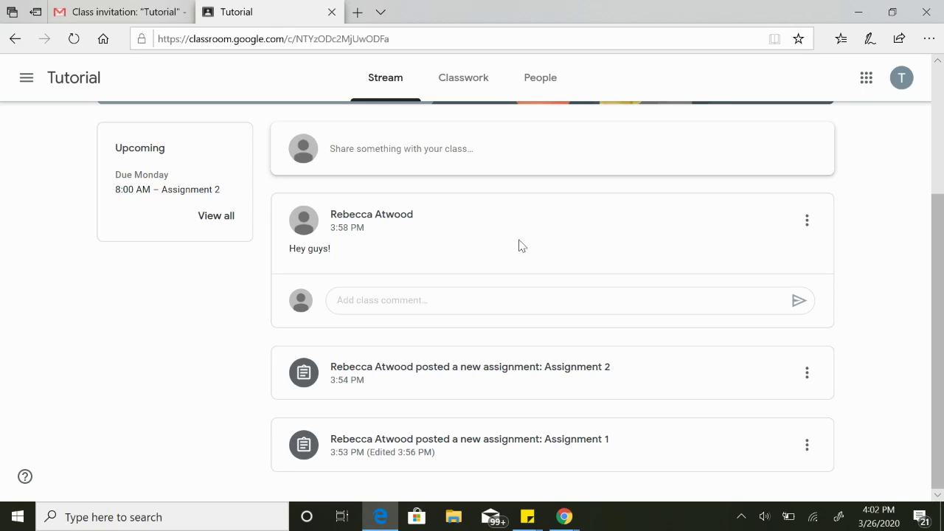
click(434, 150)
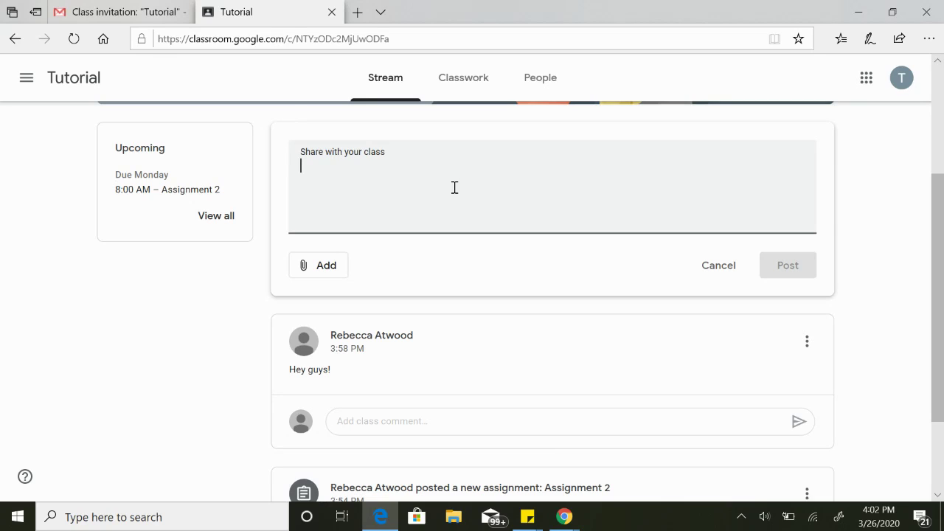
text(Don't )
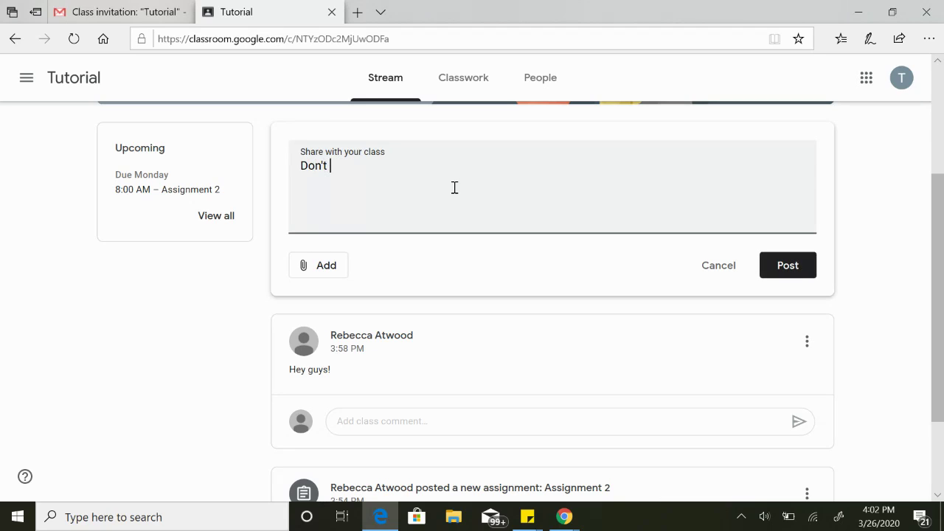
text(forget about the fundrais)
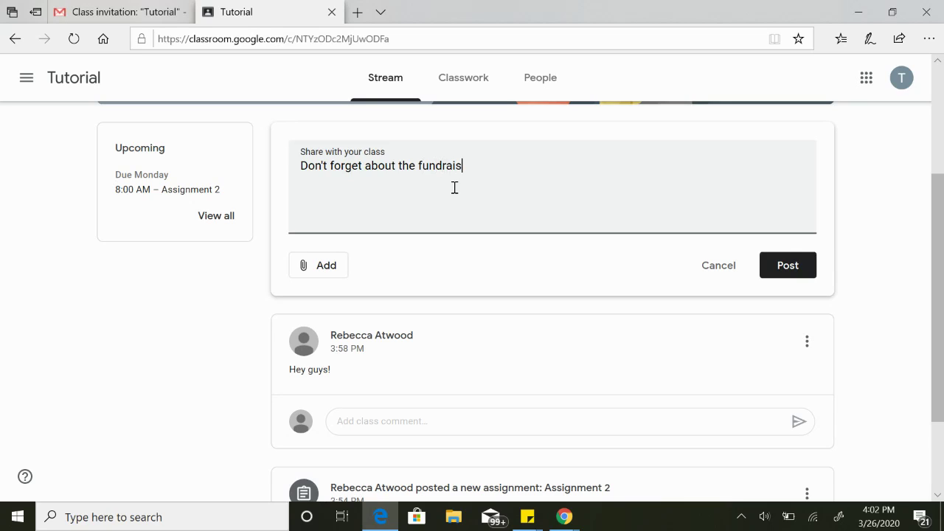
text(er!)
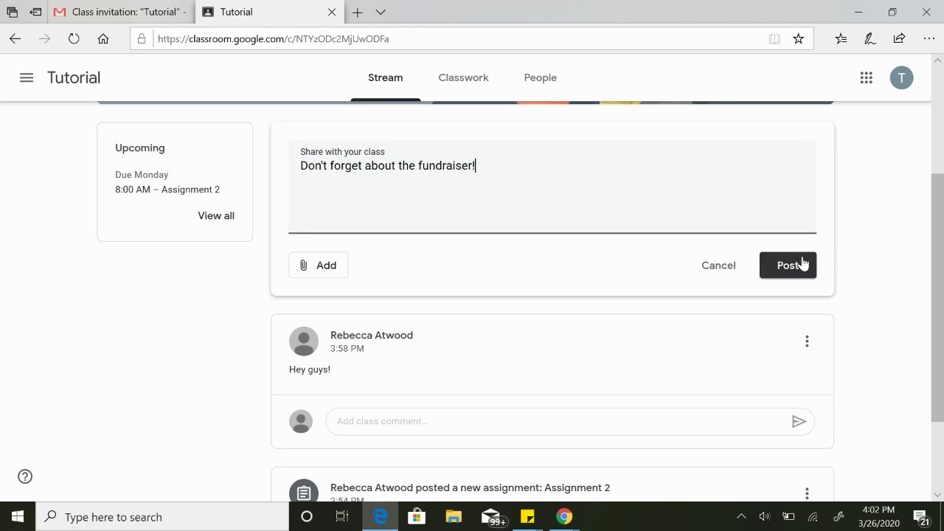
click(787, 265)
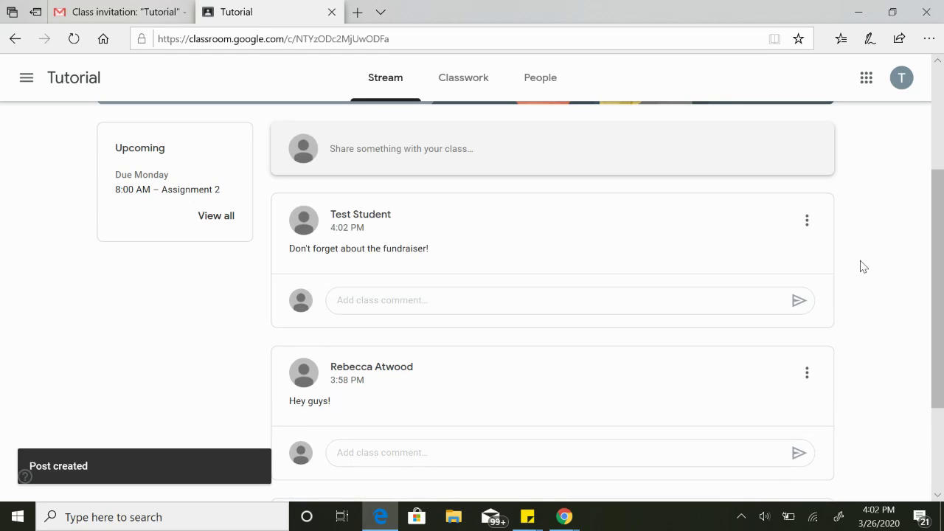
scroll(863, 267, down, 2)
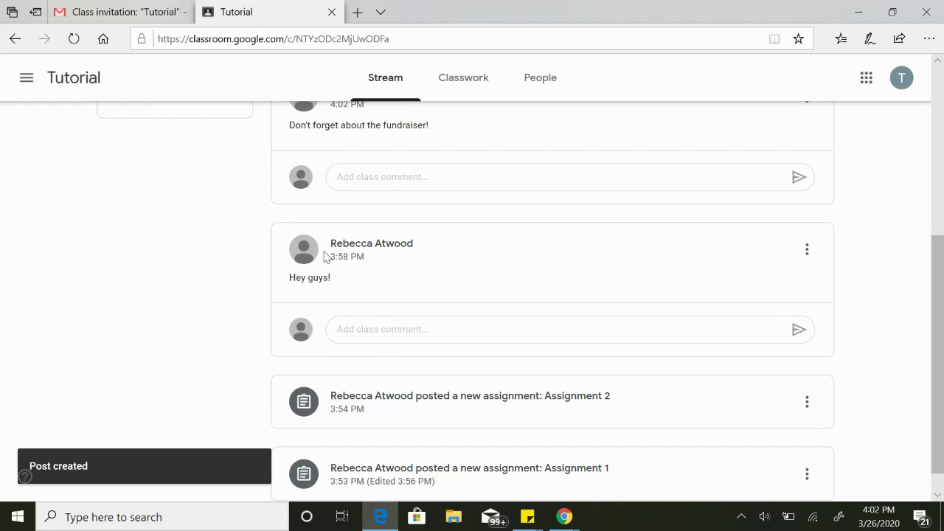
scroll(889, 353, down, 1)
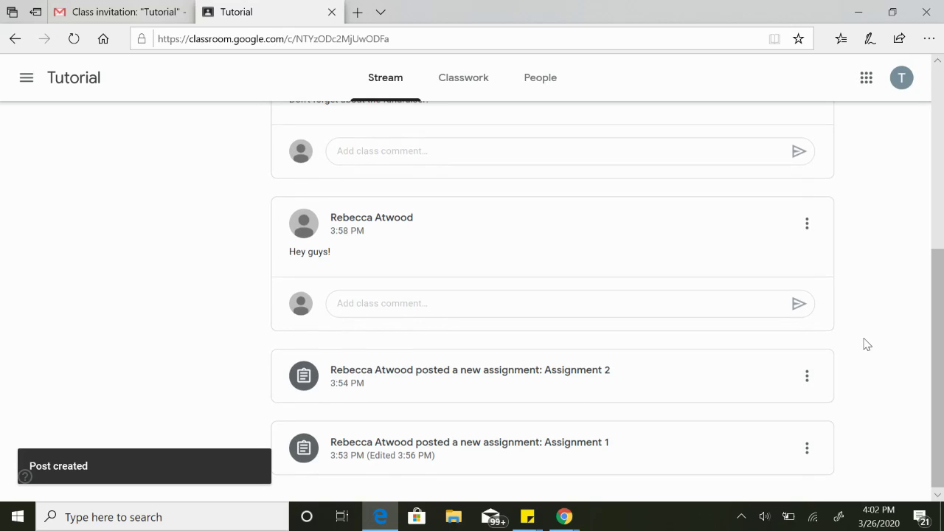
scroll(867, 345, up, 4)
scroll(867, 345, up, 1)
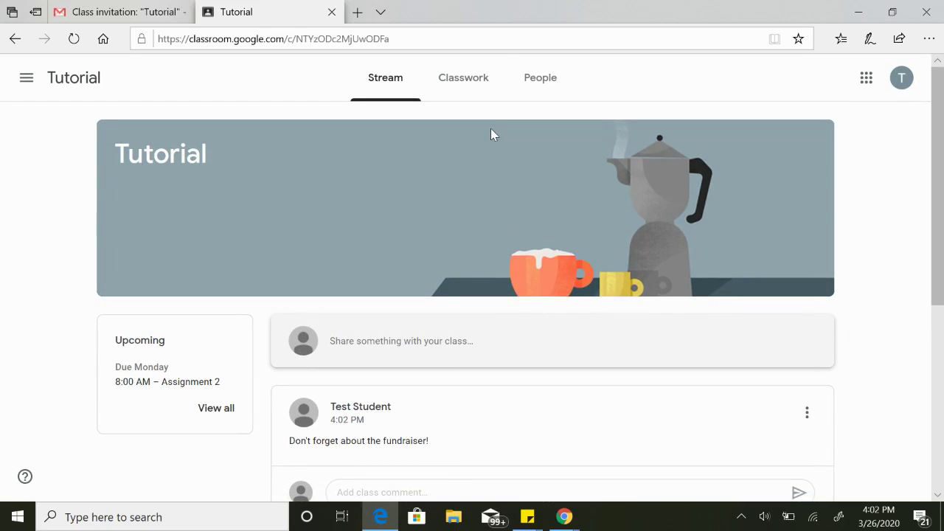
Show Tutorial's Classwork and expand Assignment 2's instructions and linked Google Doc.
click(472, 89)
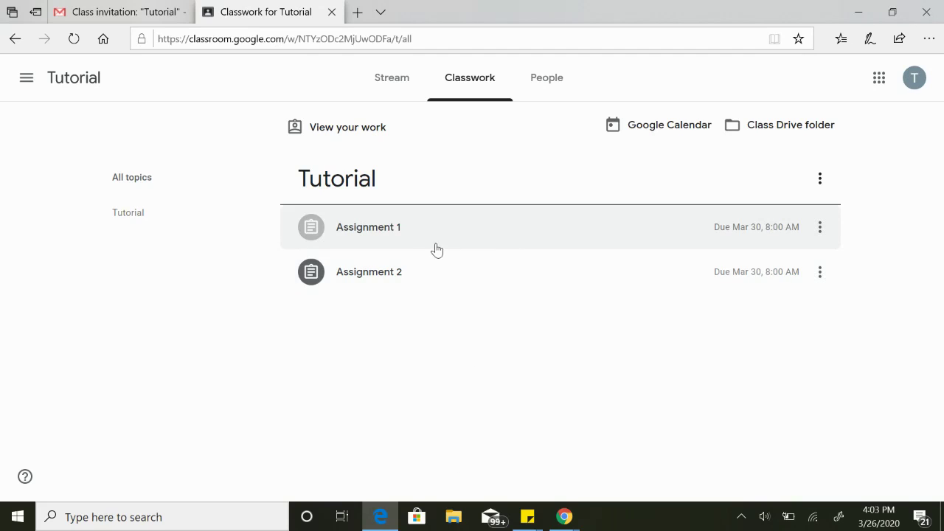
click(388, 281)
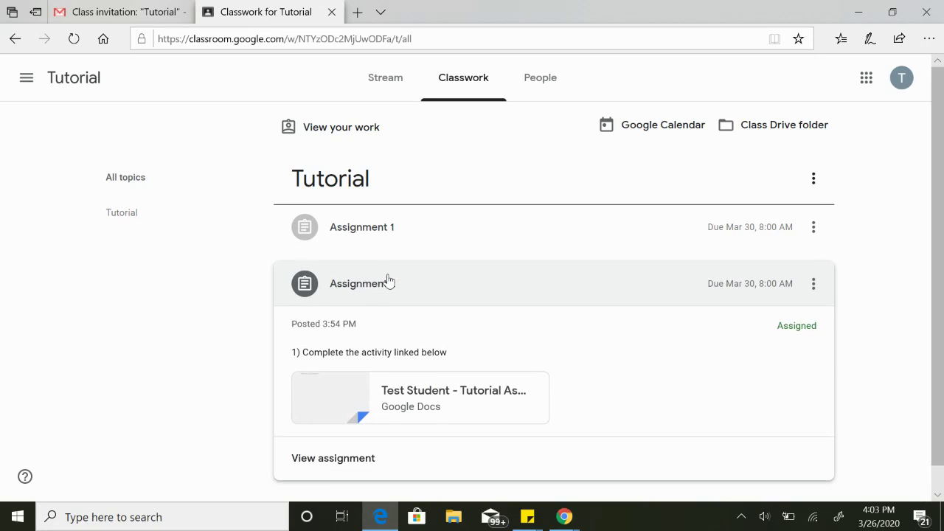
scroll(658, 325, down, 1)
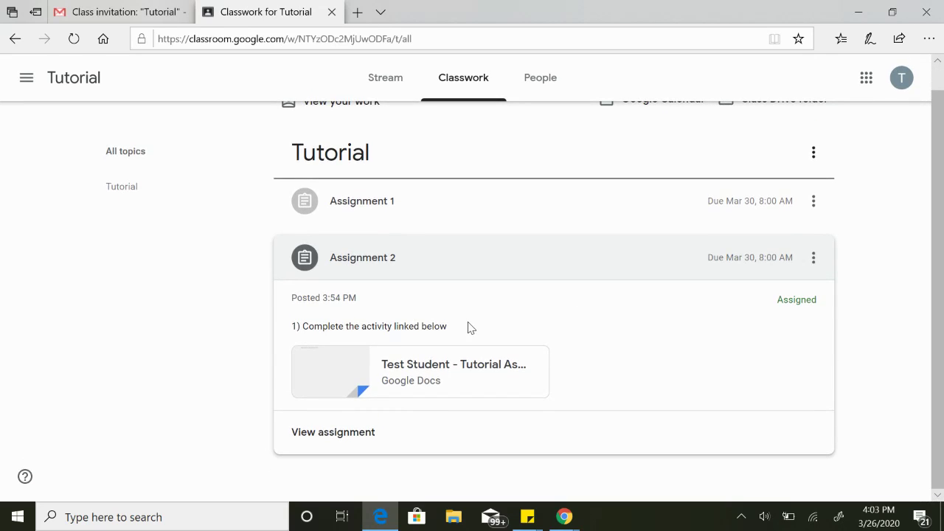
Type 'Anything' in regular weight after 'Start your response here:' in the assignment Doc.
click(425, 373)
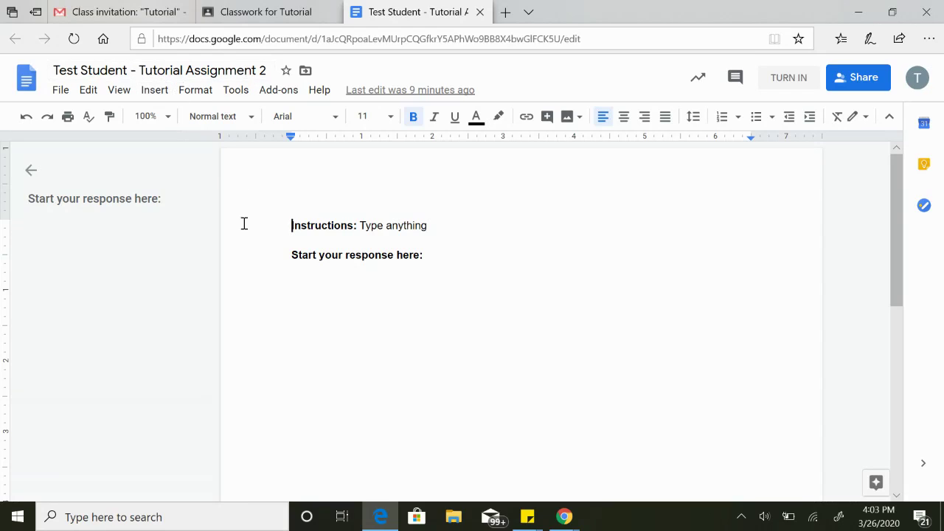
click(476, 255)
text(ANythi)
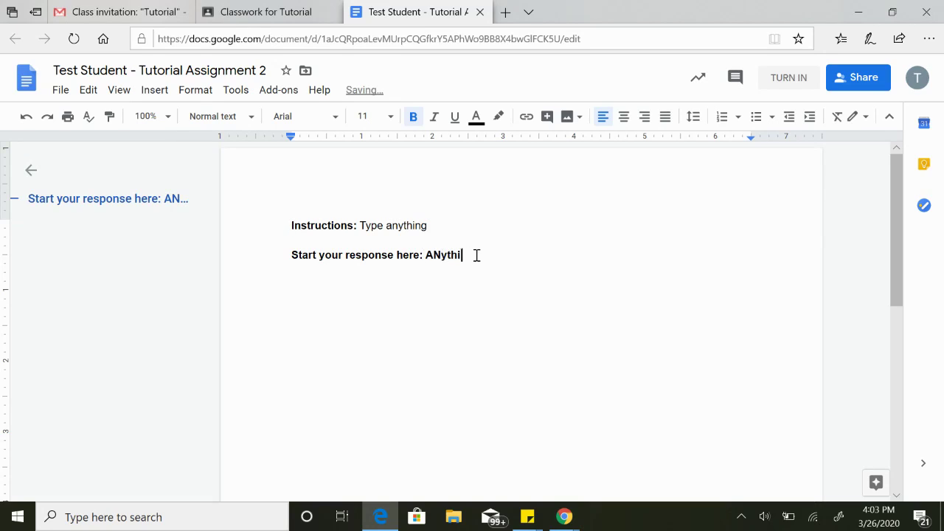
key(BackSpace)
key(BackSpace)
key(BackSpace)
key(BackSpace)
key(BackSpace)
key(BackSpace)
key(ctrl+b)
text(An)
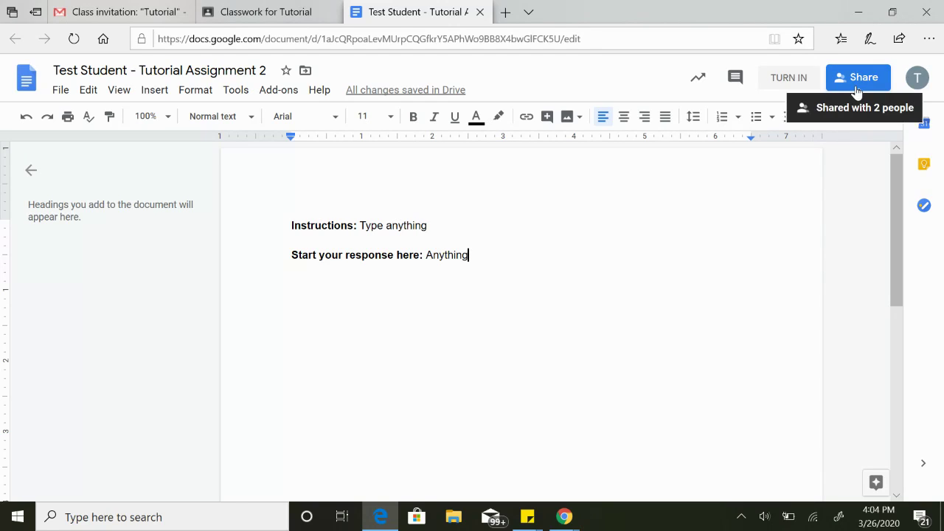
Turn in Assignment 2 with its document and return to the Classes home page.
click(784, 83)
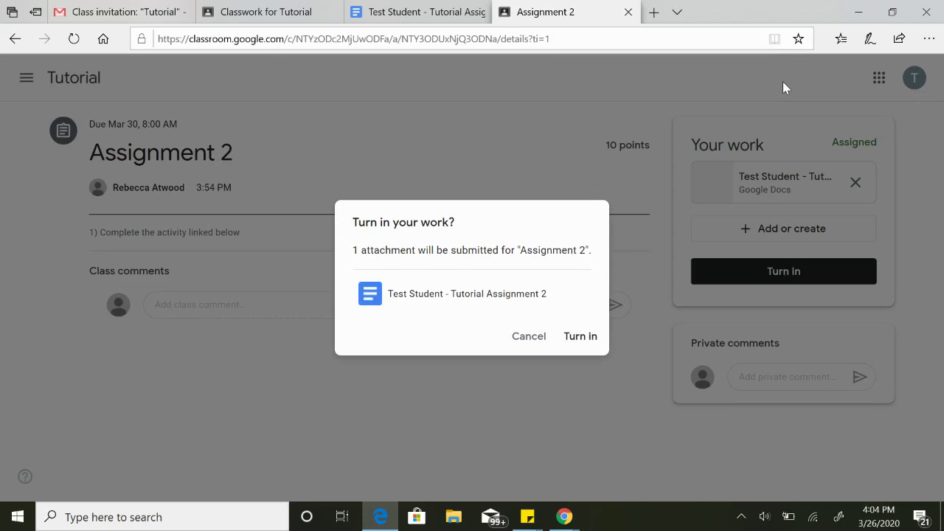
click(579, 341)
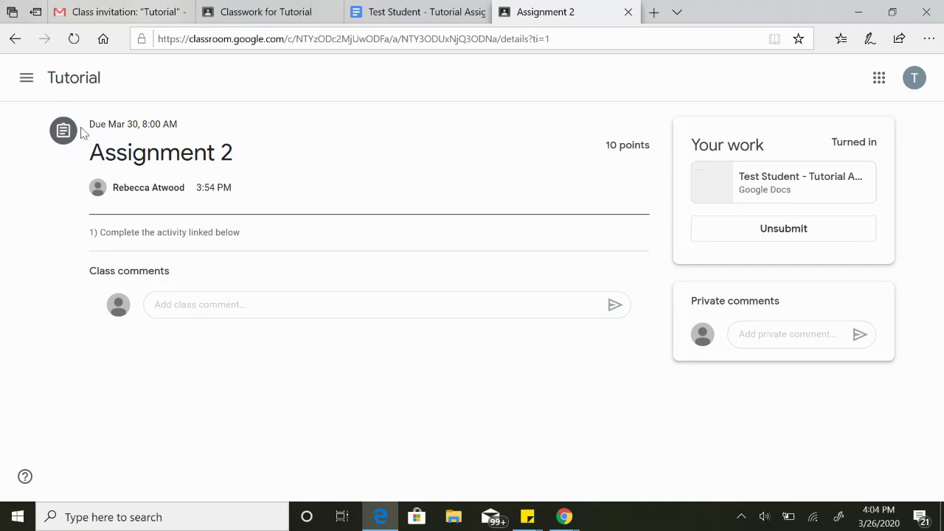
click(27, 78)
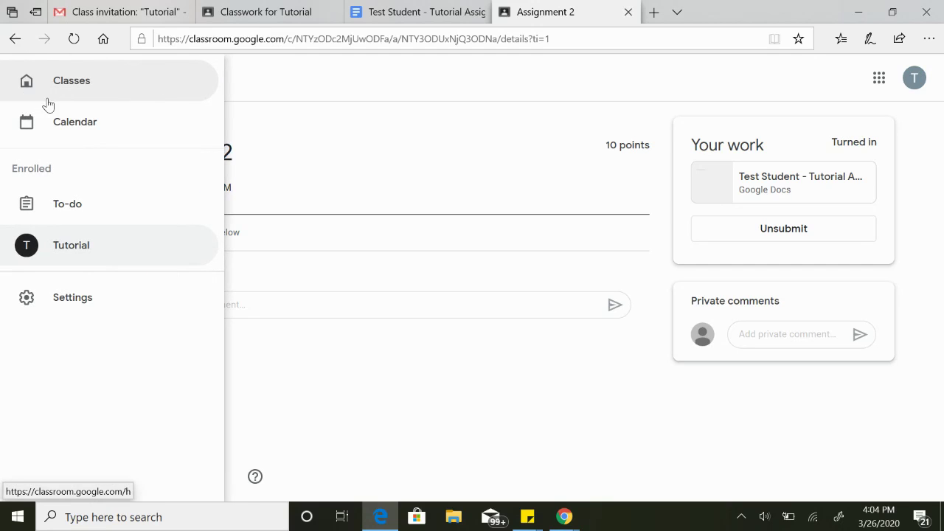
click(104, 89)
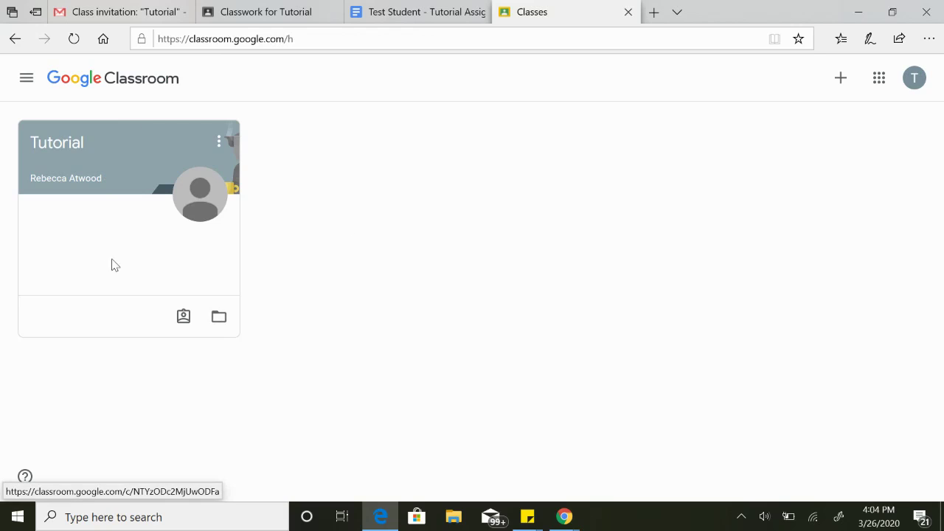
Show the Calendar week of Mar 29 – Apr 4, 2020, with both assignments due Monday.
click(16, 87)
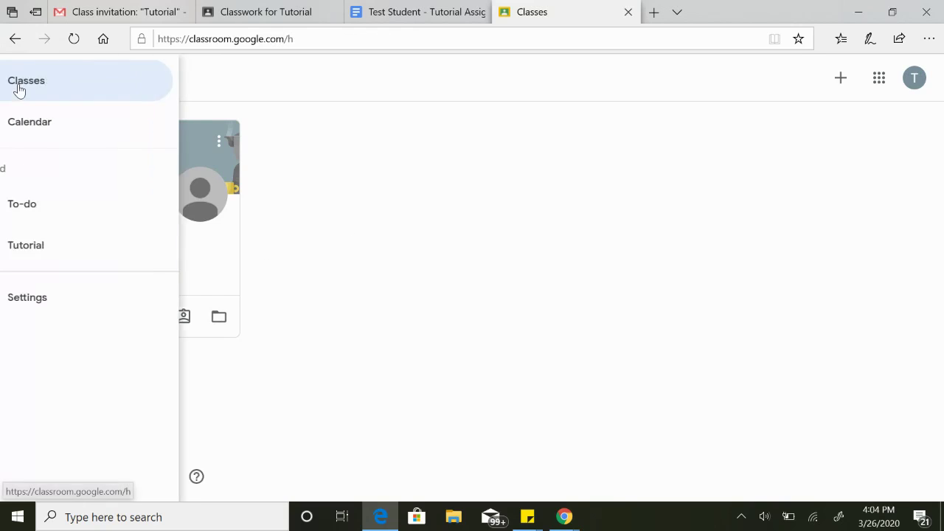
click(59, 139)
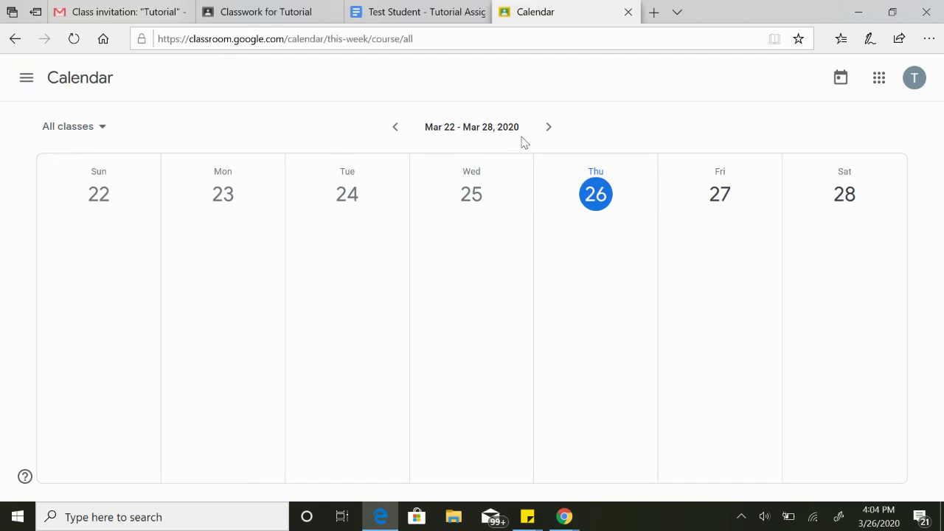
click(553, 133)
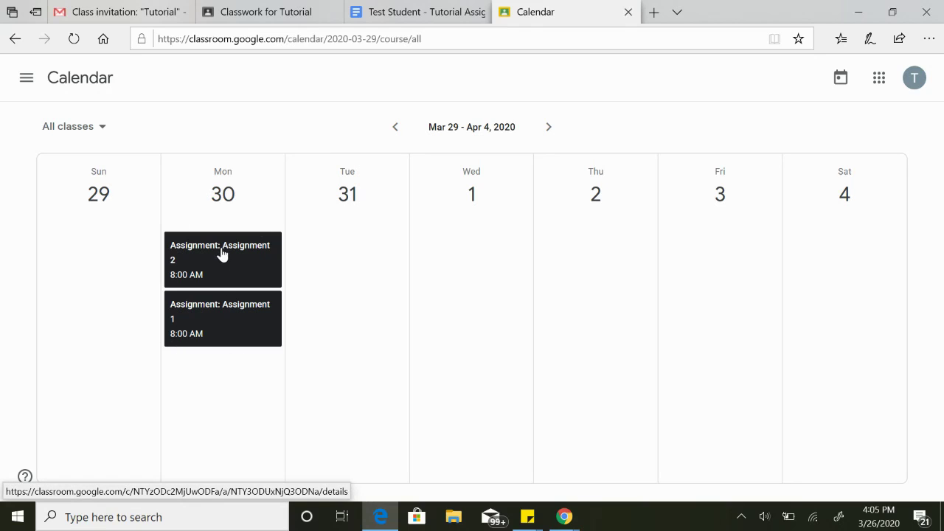
click(32, 85)
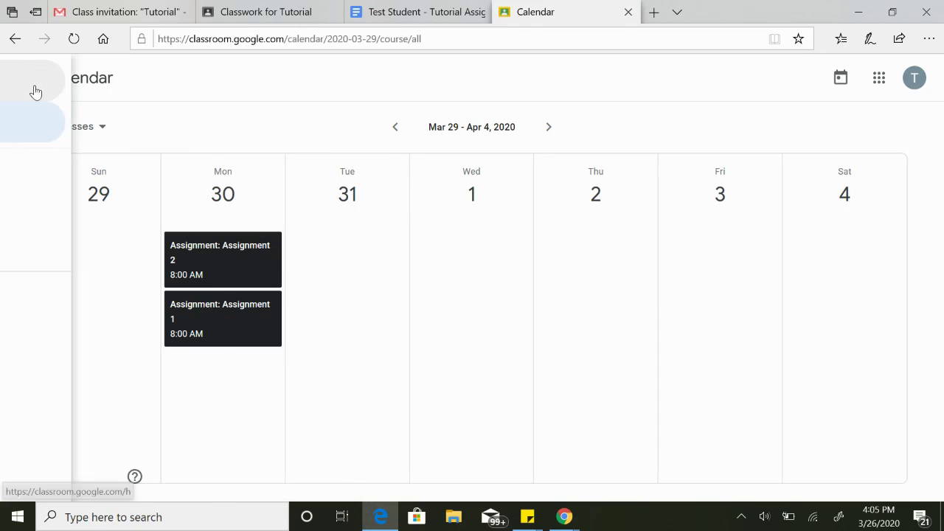
In To-do's Done list, open Assignment 1 graded 10/10 with the 'Great job!' comment.
click(69, 215)
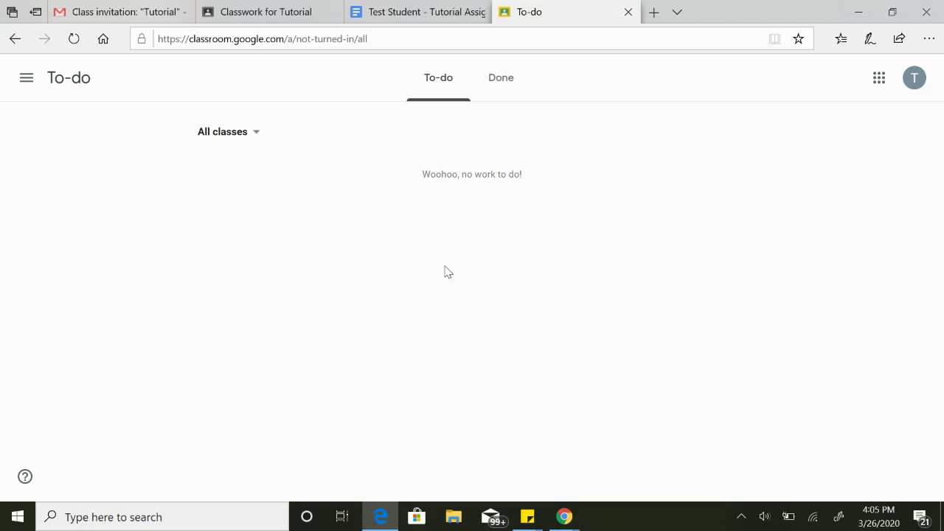
click(259, 135)
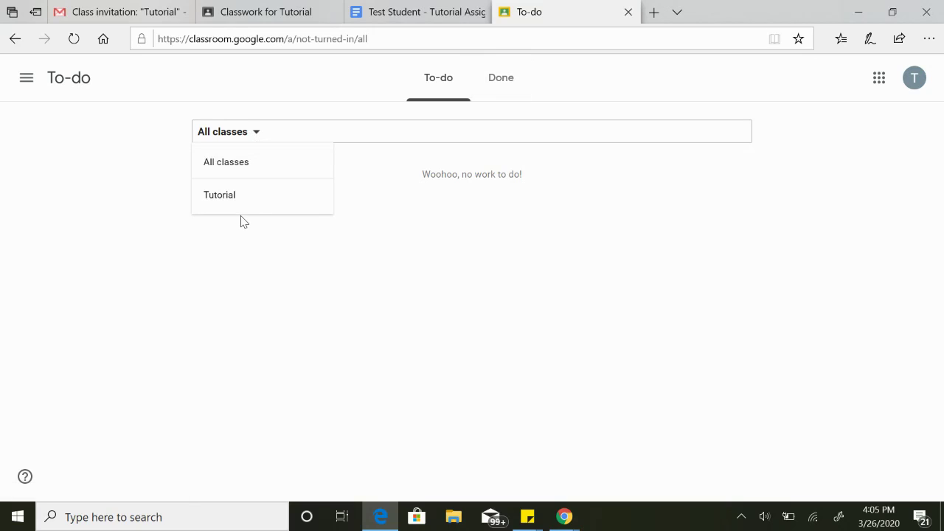
click(258, 136)
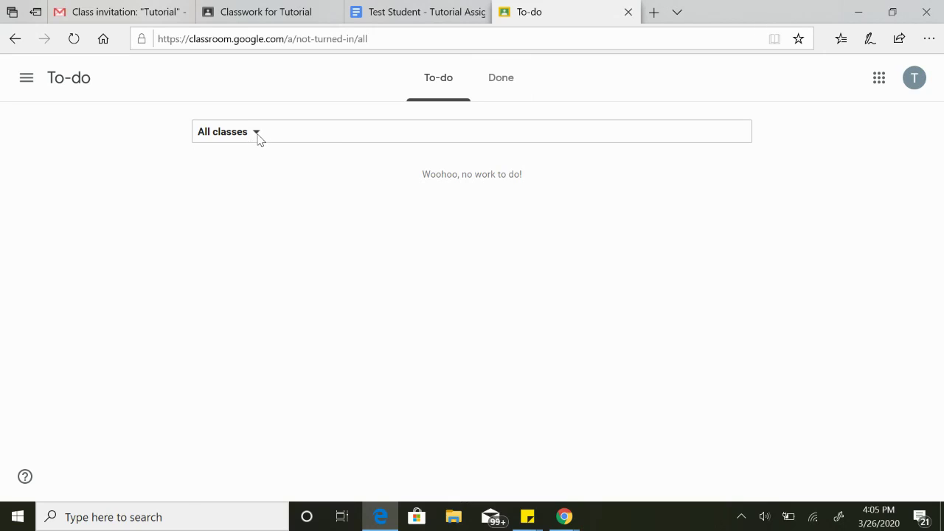
click(517, 79)
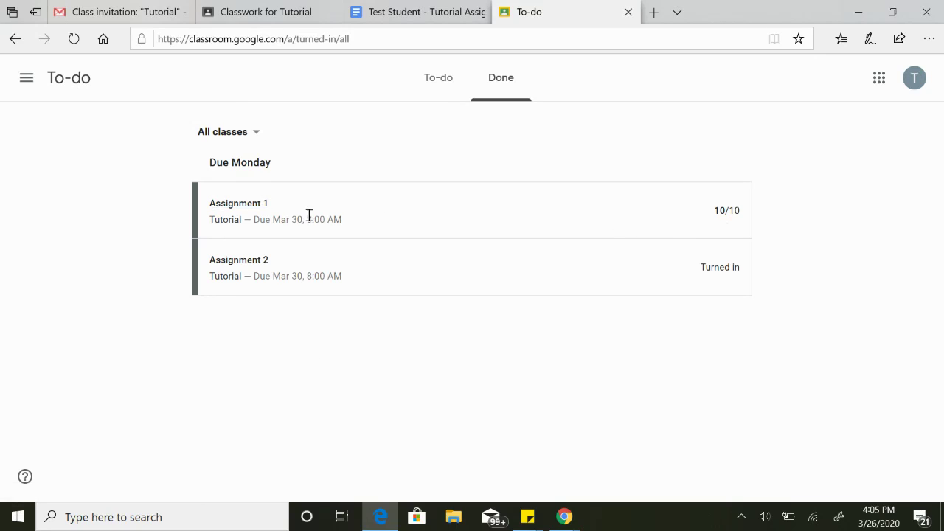
click(246, 214)
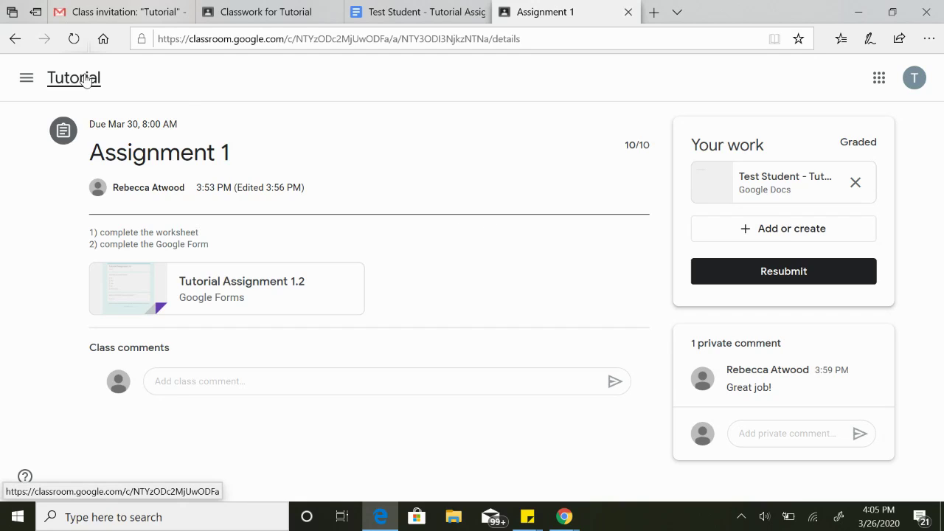
click(26, 79)
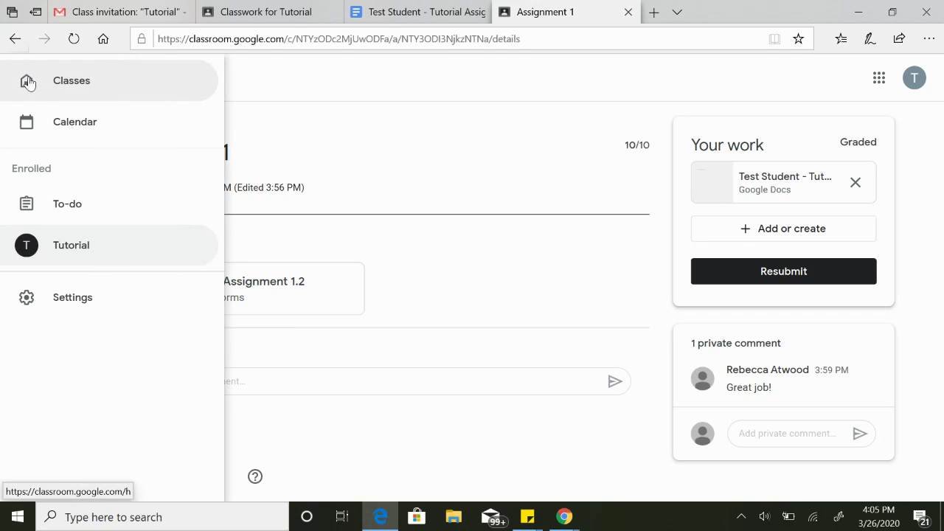
click(113, 258)
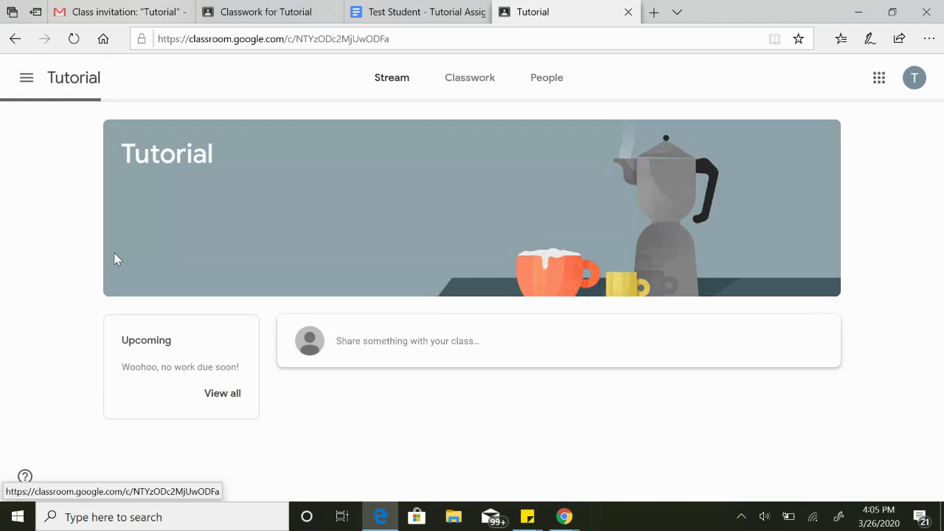
click(25, 81)
click(78, 302)
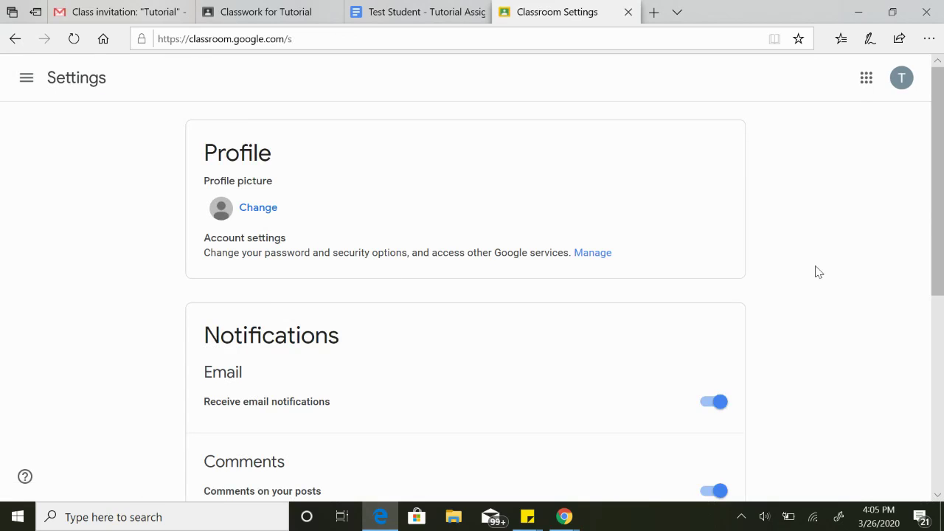
scroll(817, 271, down, 2)
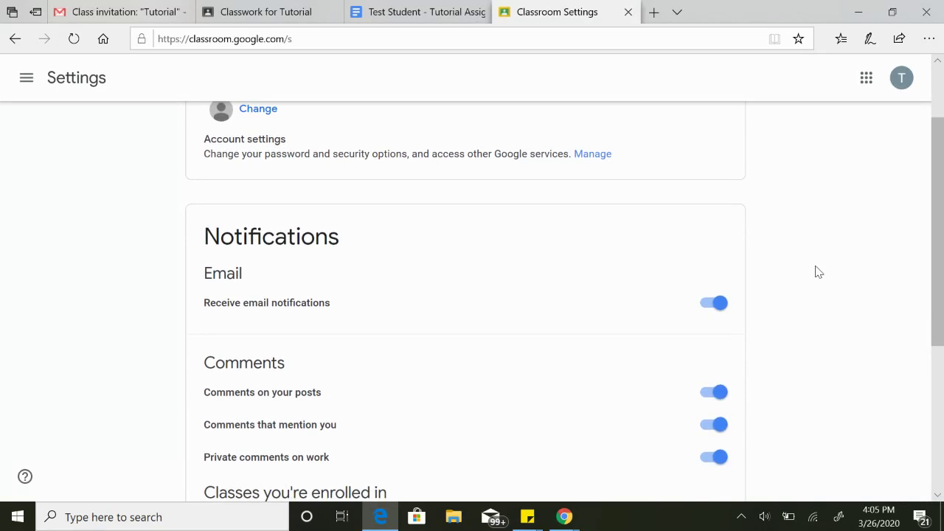
scroll(817, 271, down, 2)
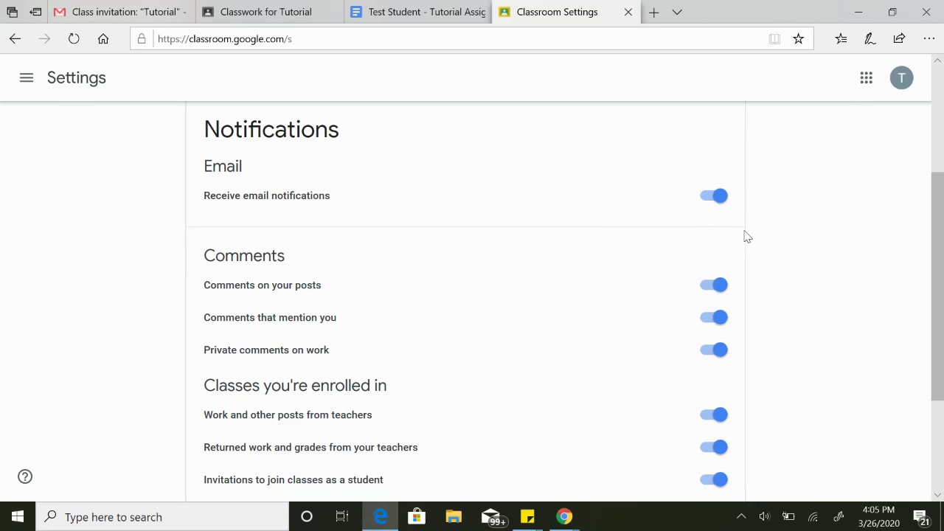
scroll(802, 273, down, 1)
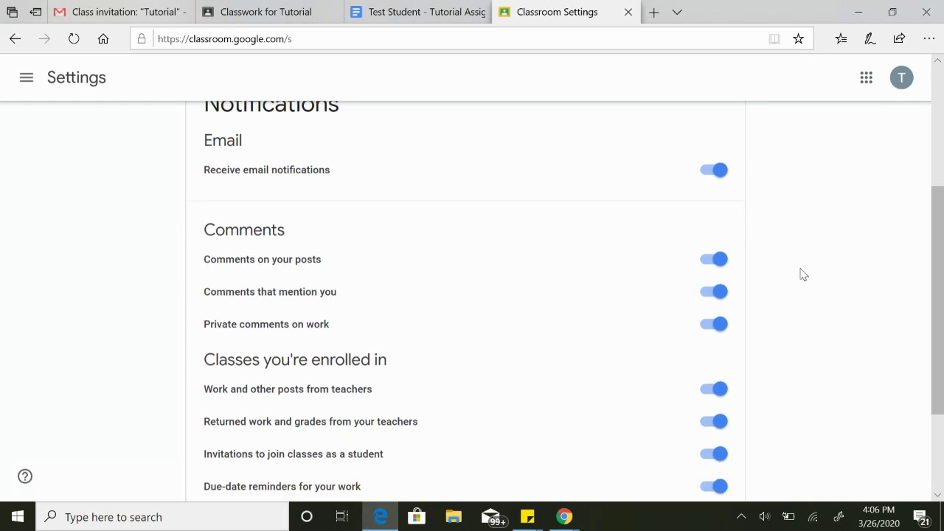
scroll(802, 274, down, 1)
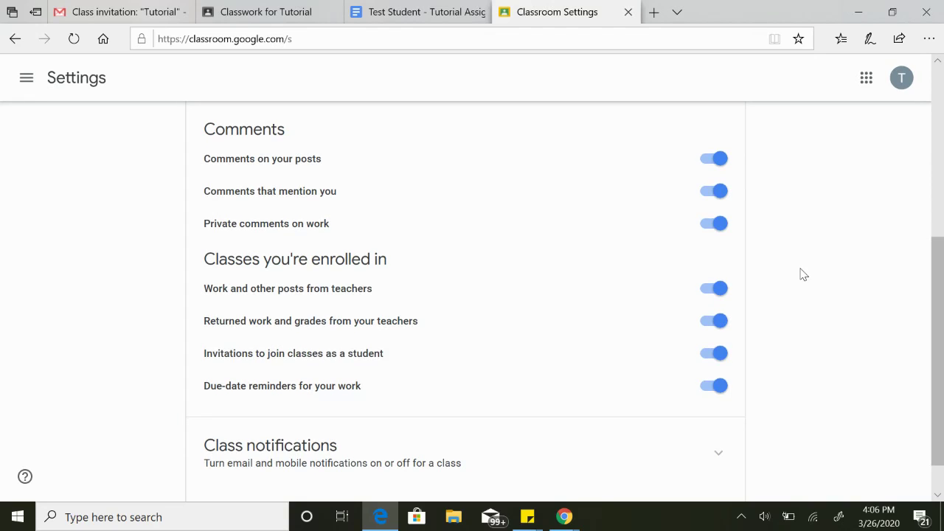
scroll(803, 275, down, 1)
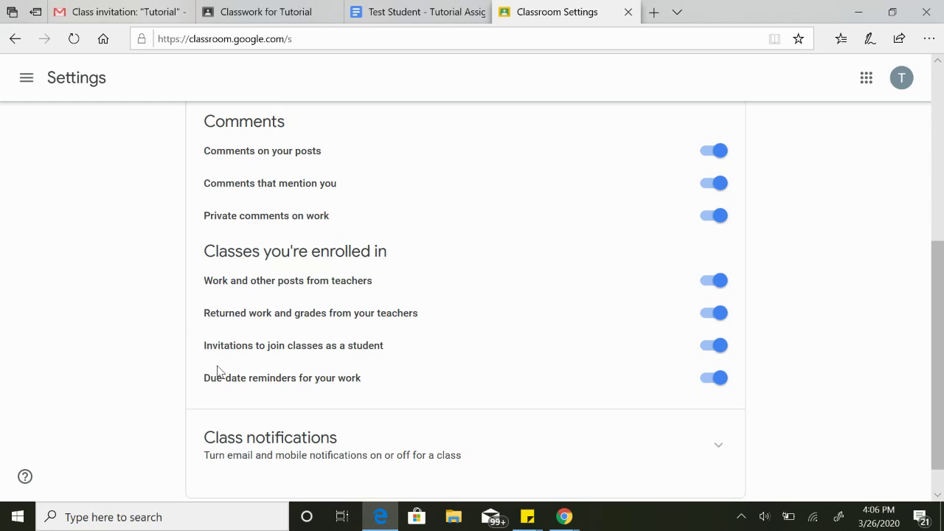
scroll(458, 395, down, 1)
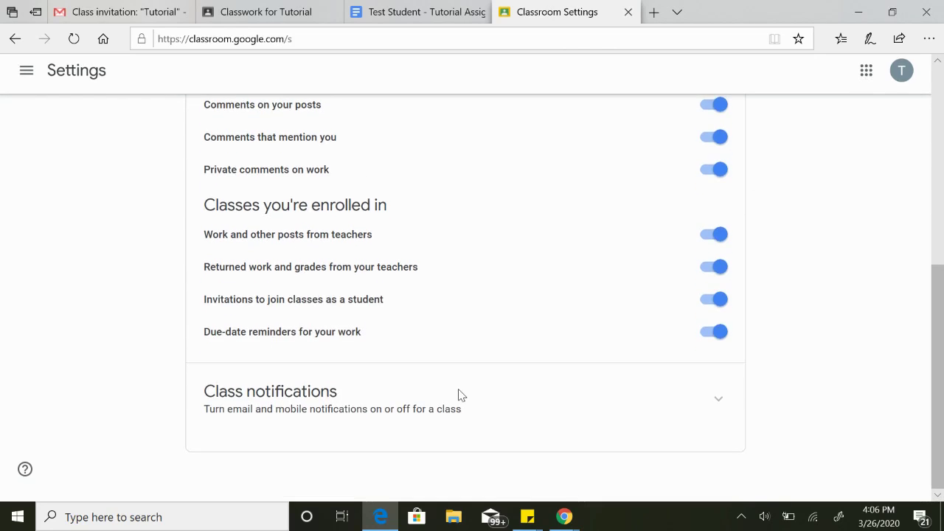
scroll(458, 395, up, 1)
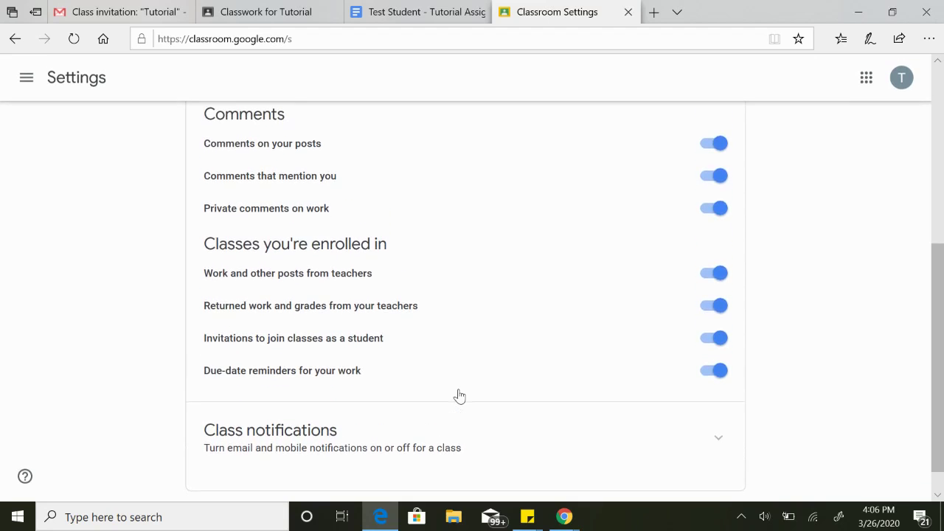
scroll(458, 396, up, 4)
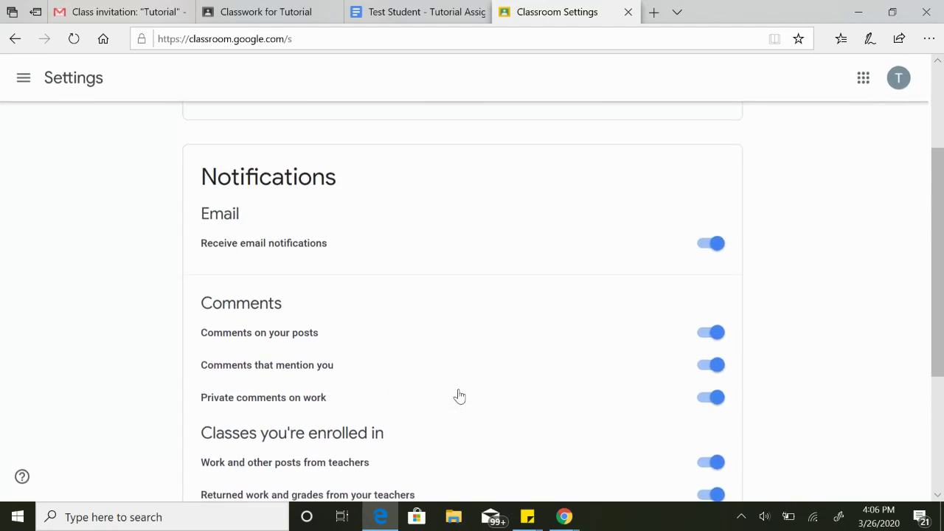
scroll(458, 395, up, 3)
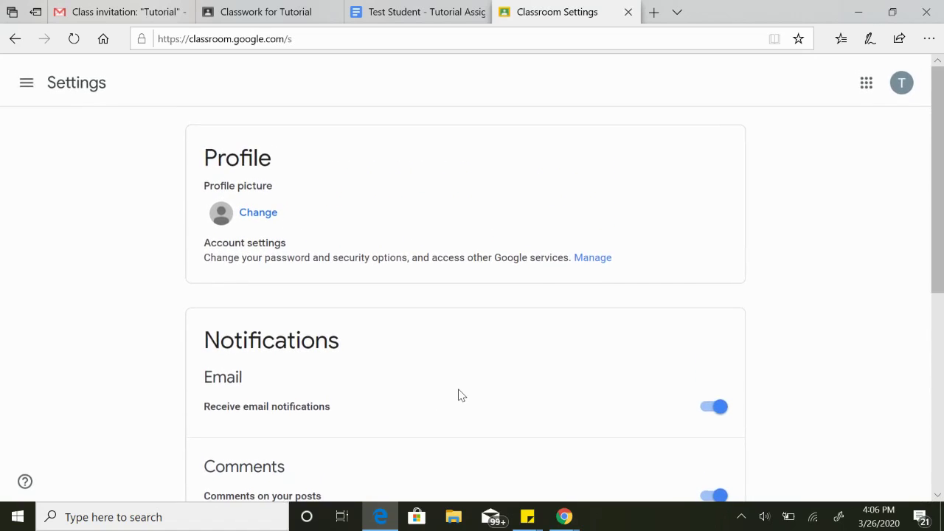
Go to the Tutorial class, check its People list, then return to the Stream.
click(27, 78)
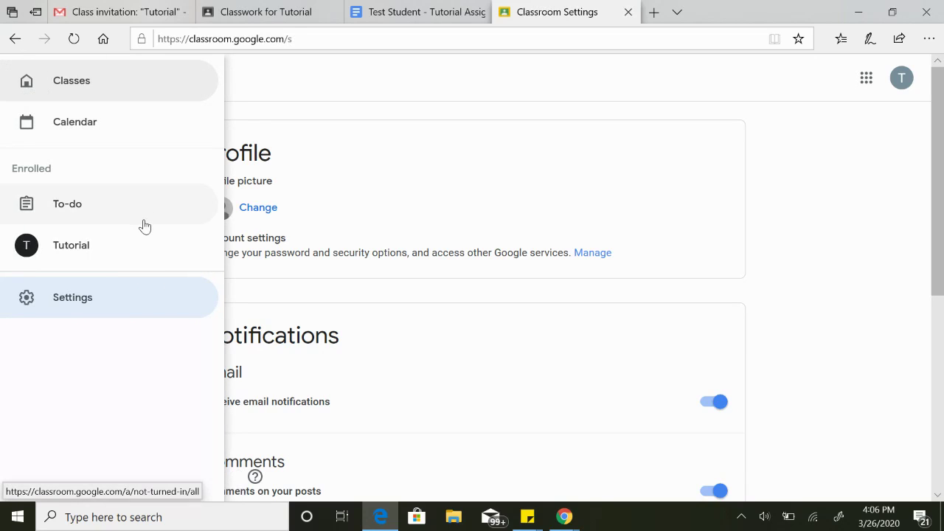
click(142, 260)
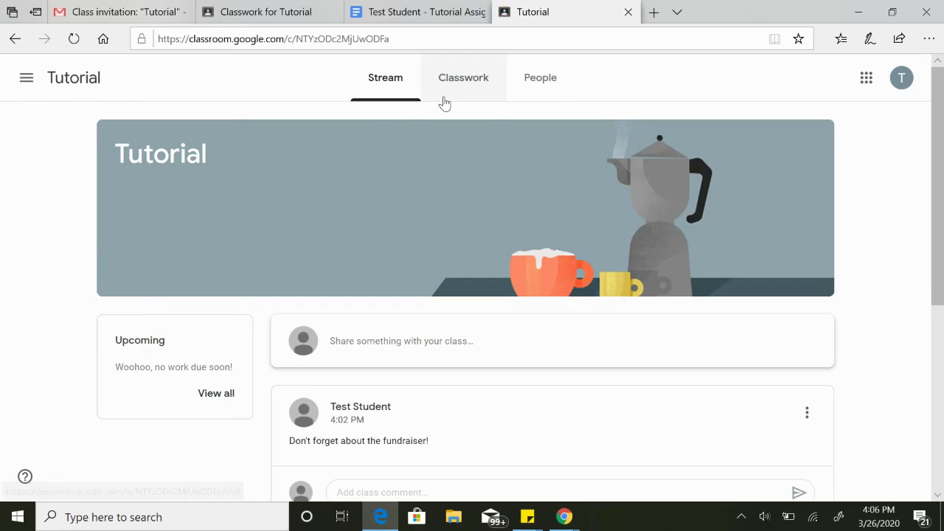
click(534, 94)
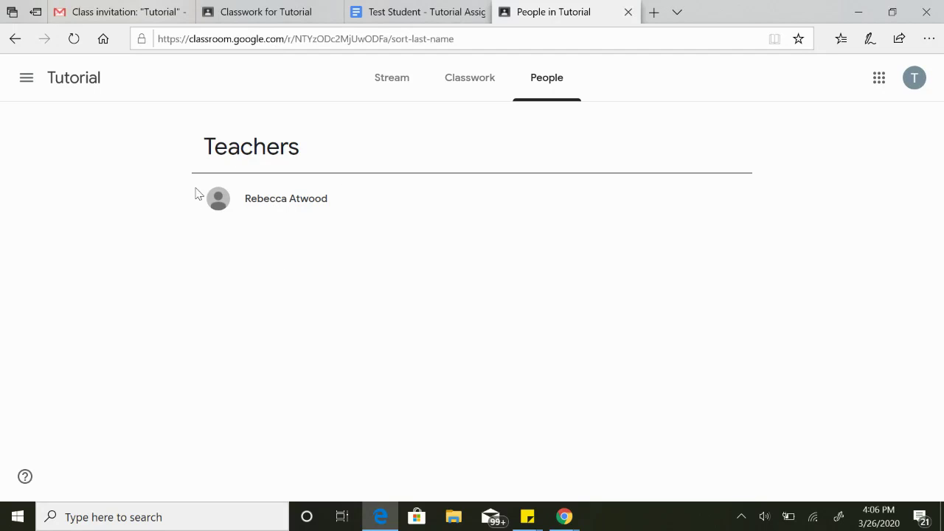
click(408, 88)
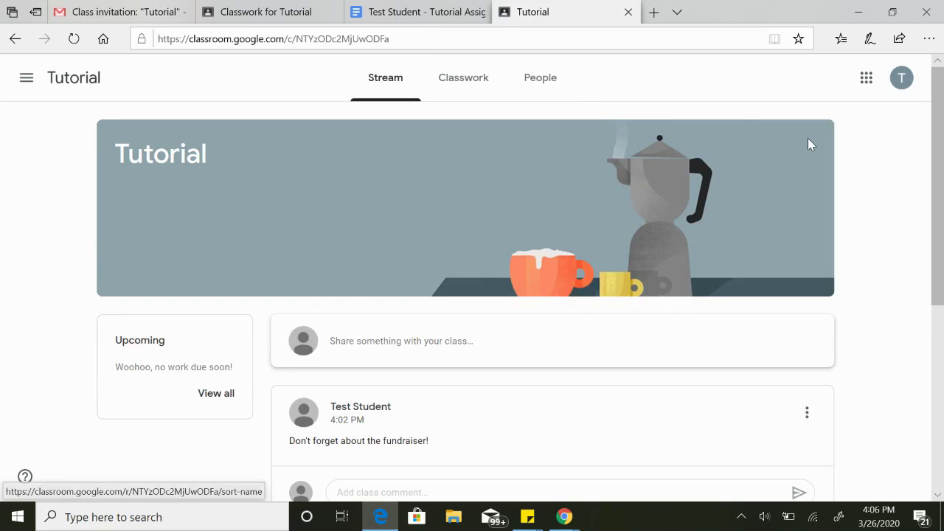
scroll(888, 234, down, 2)
scroll(889, 234, up, 2)
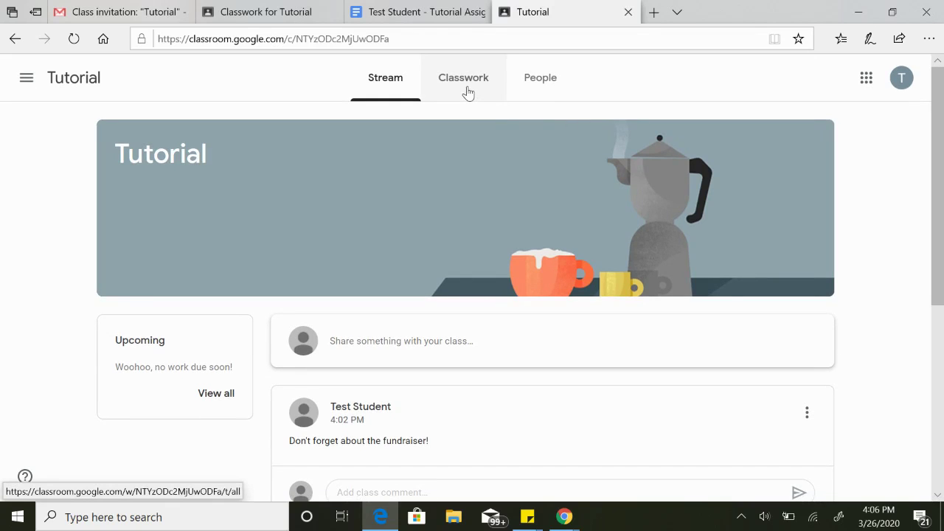
Show Tutorial's Classwork with Assignments 1 and 2, browsing the Google apps grid before closing it.
click(467, 93)
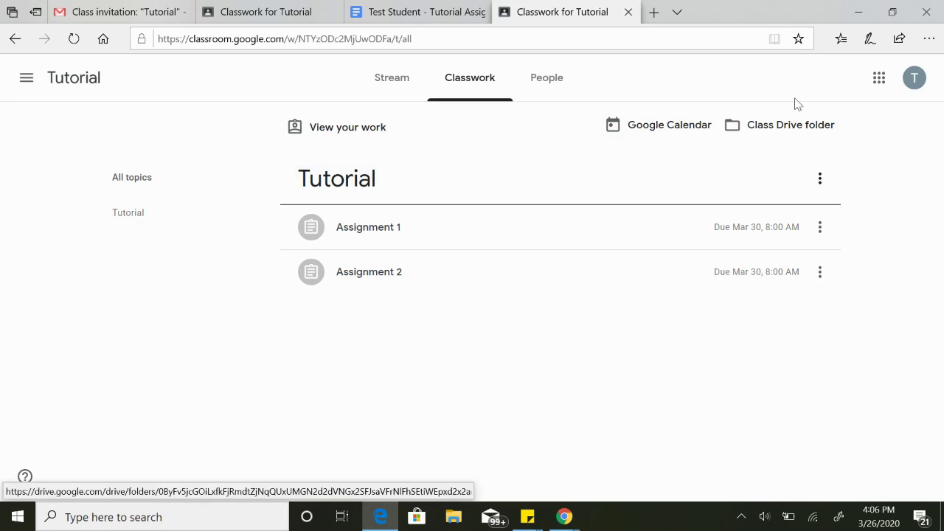
click(878, 87)
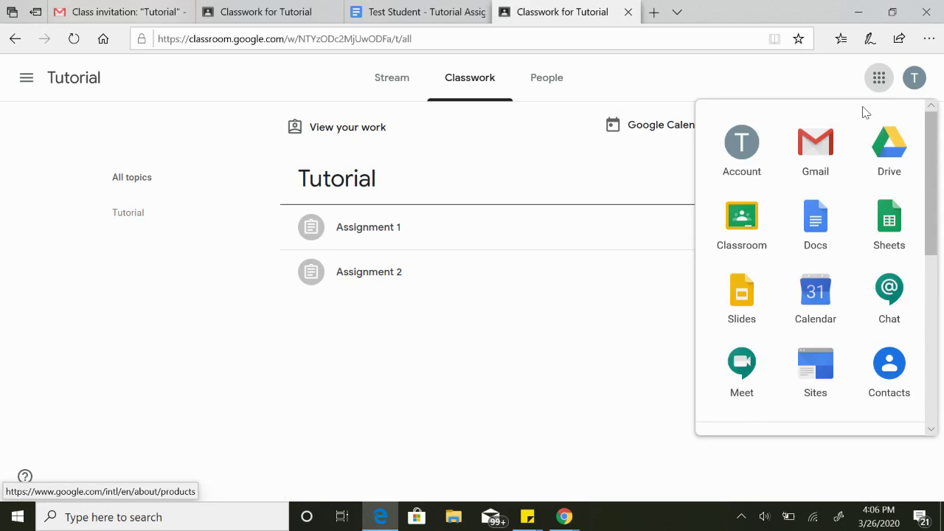
scroll(792, 363, down, 2)
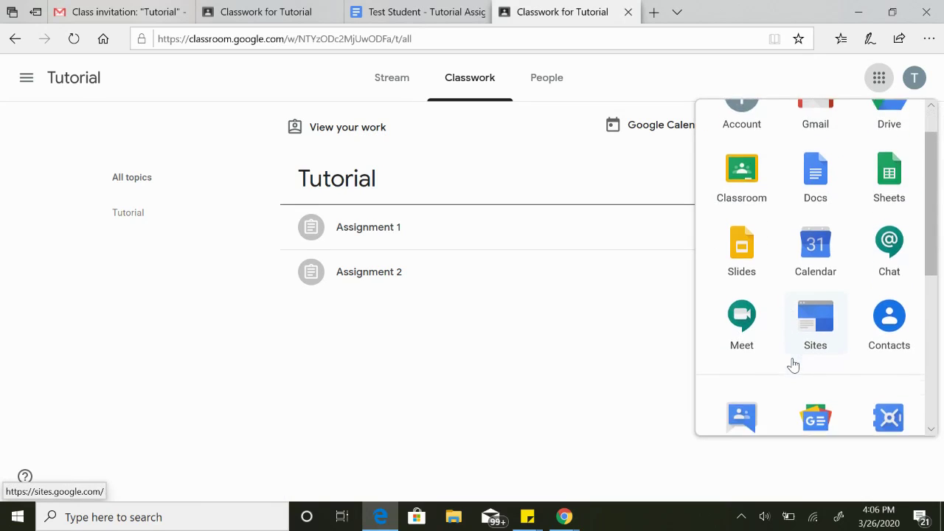
scroll(793, 364, down, 5)
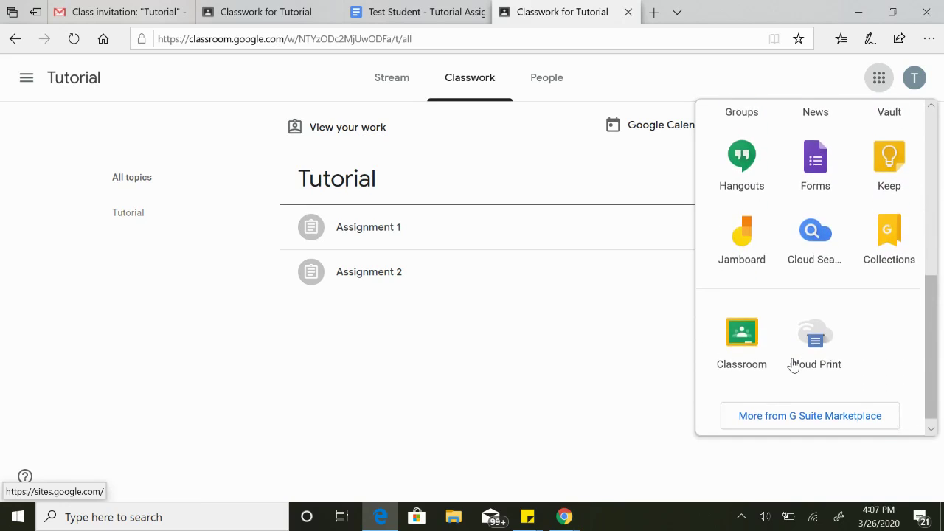
scroll(793, 363, up, 5)
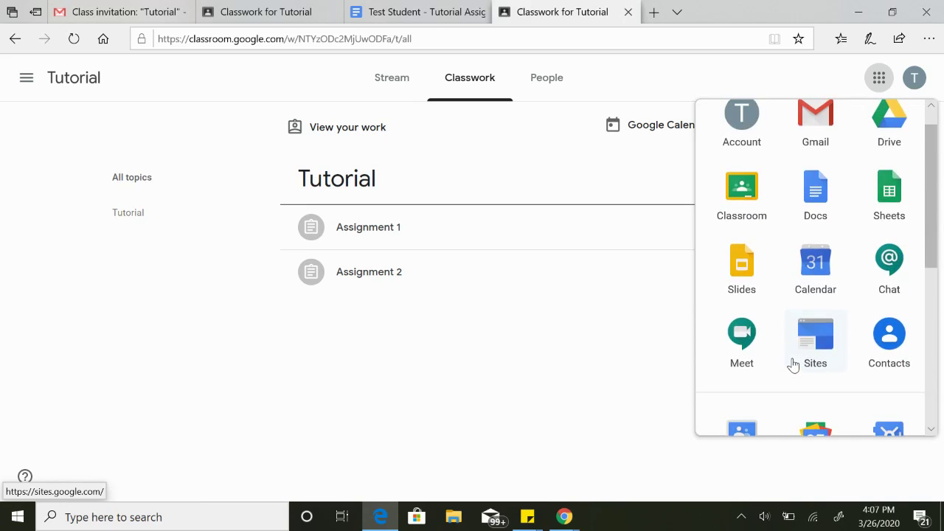
click(667, 408)
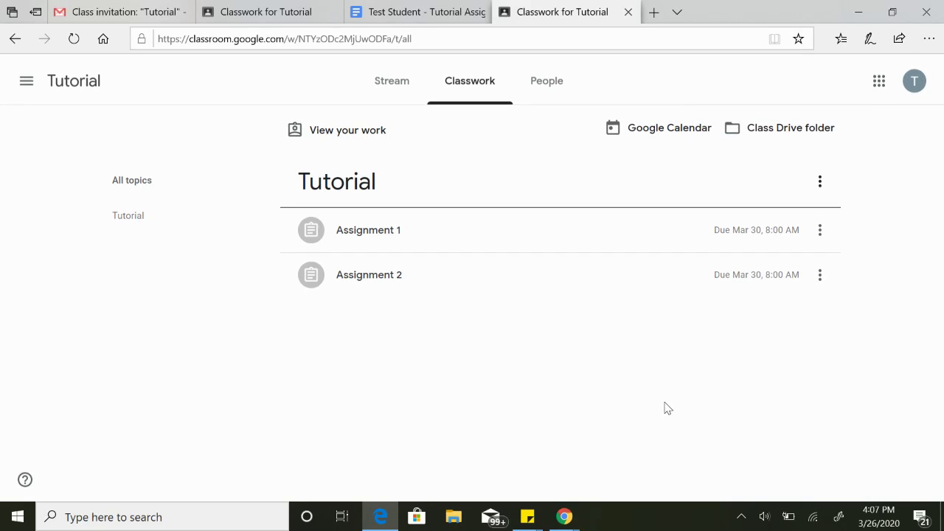
click(369, 135)
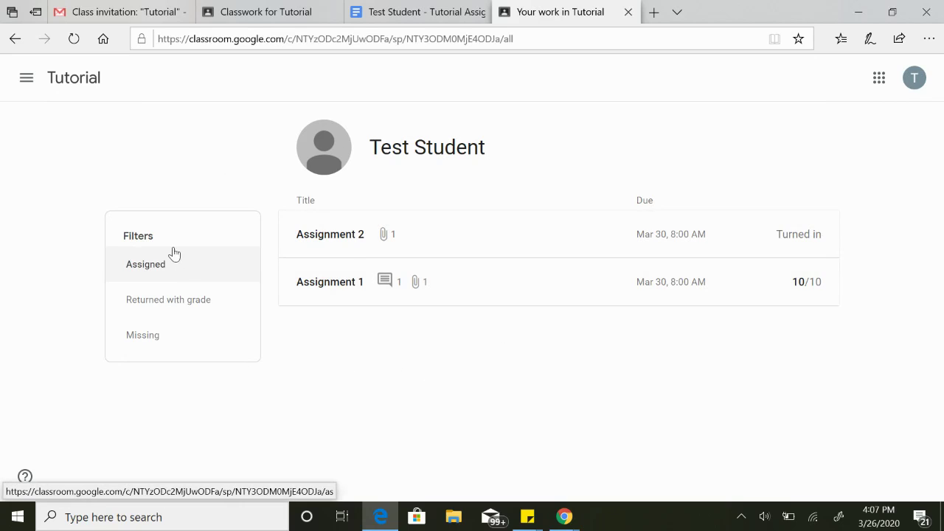
click(207, 274)
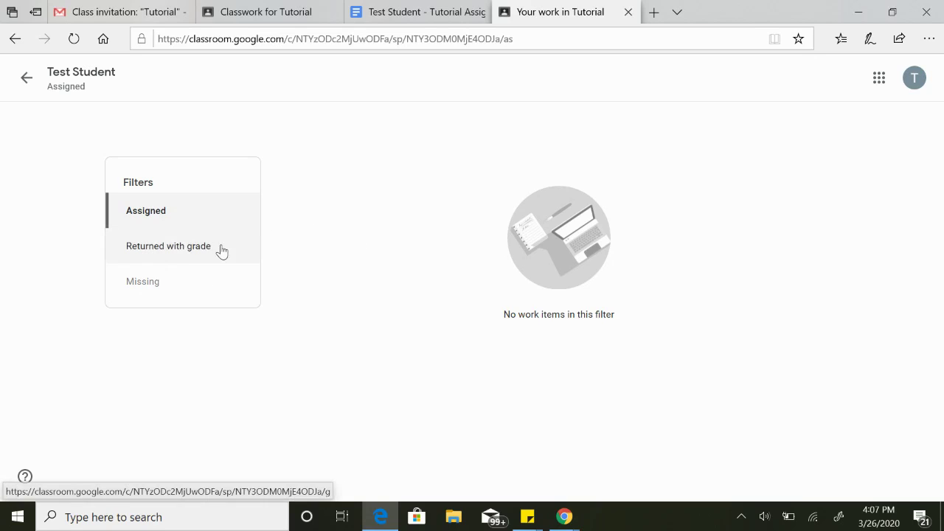
click(204, 256)
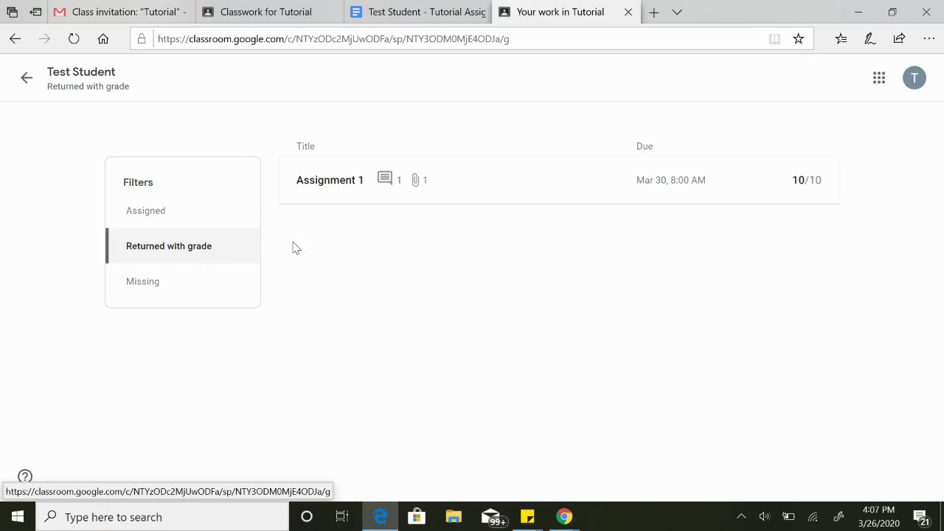
click(152, 298)
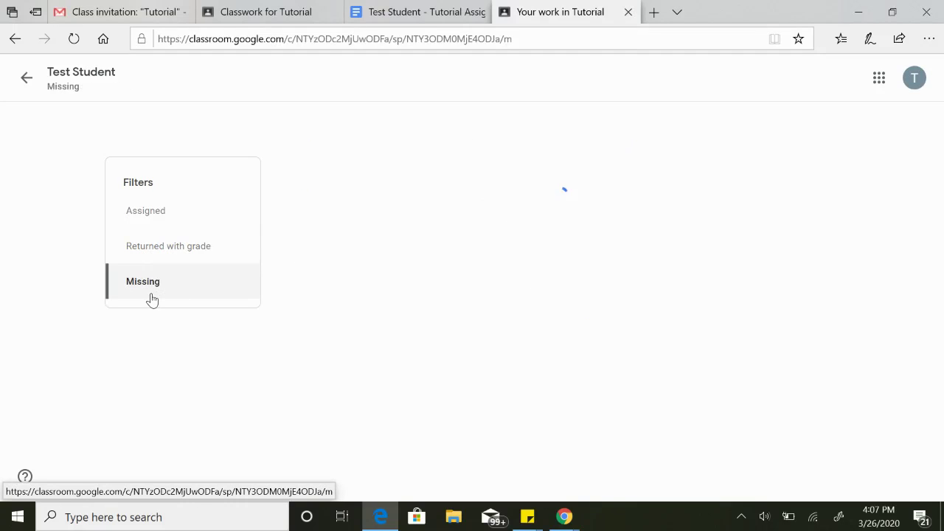
click(27, 80)
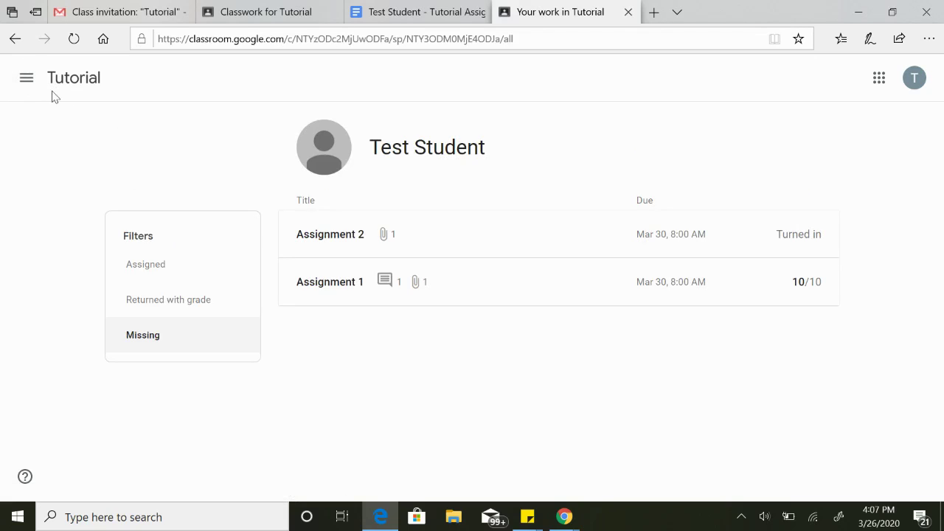
click(27, 79)
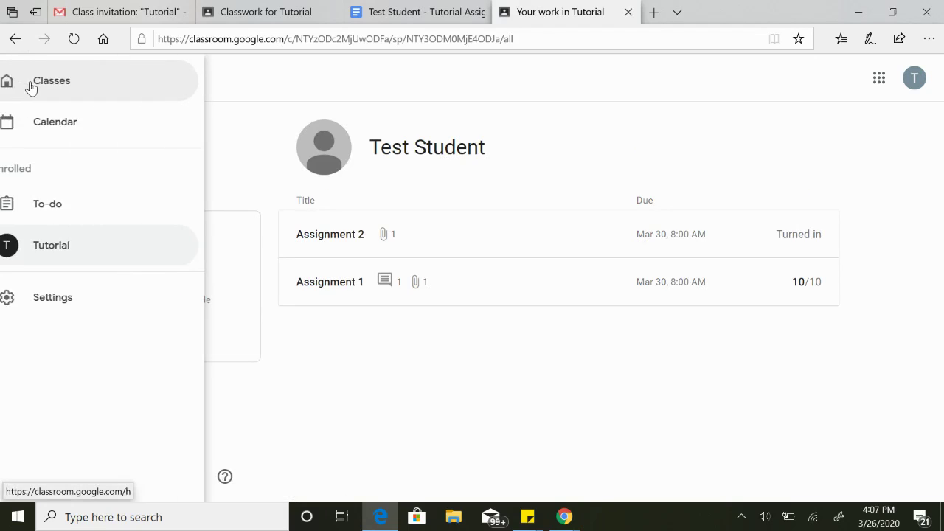
click(124, 255)
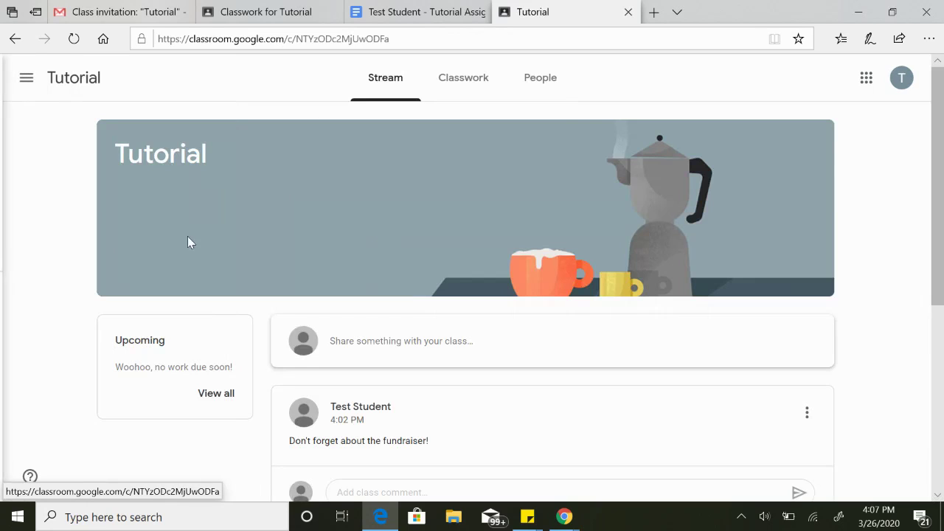
click(458, 82)
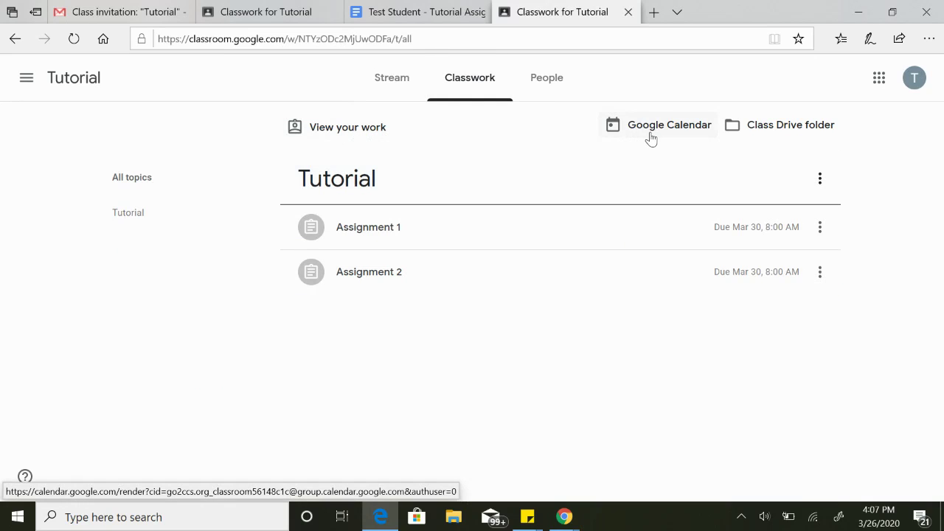
click(768, 130)
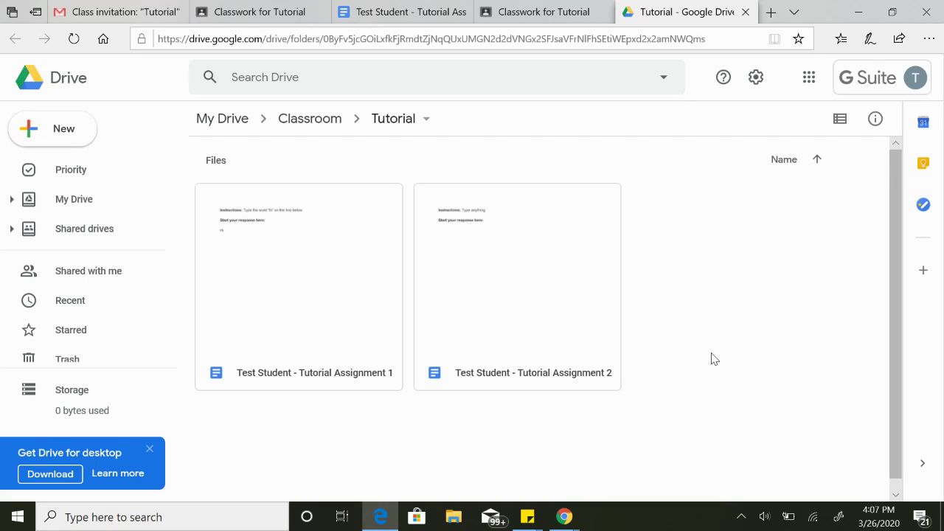
click(746, 21)
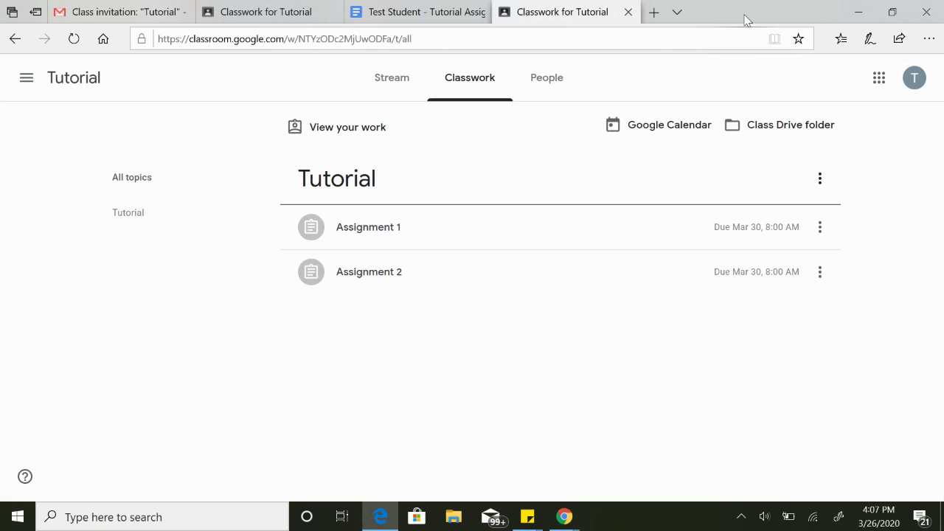
Return to the Tutorial class Stream showing the "Don't forget about the fundraiser!" post.
click(399, 92)
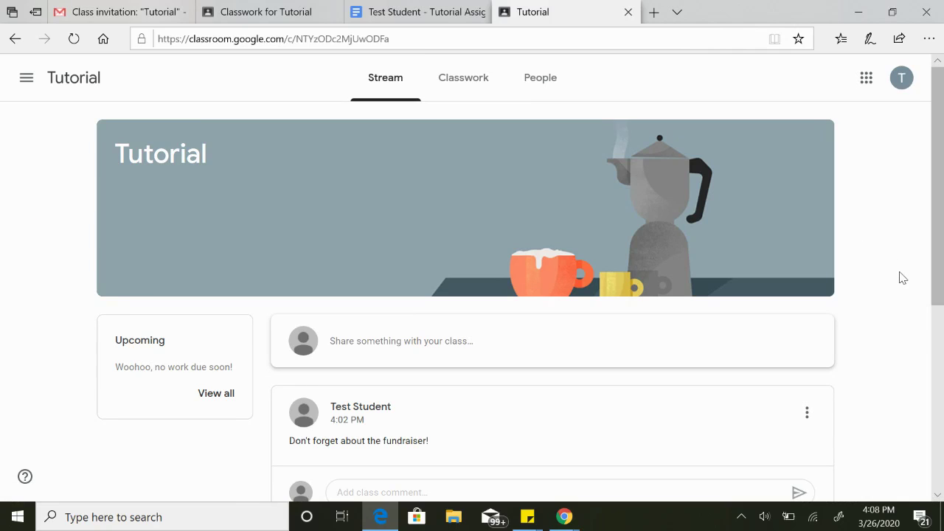